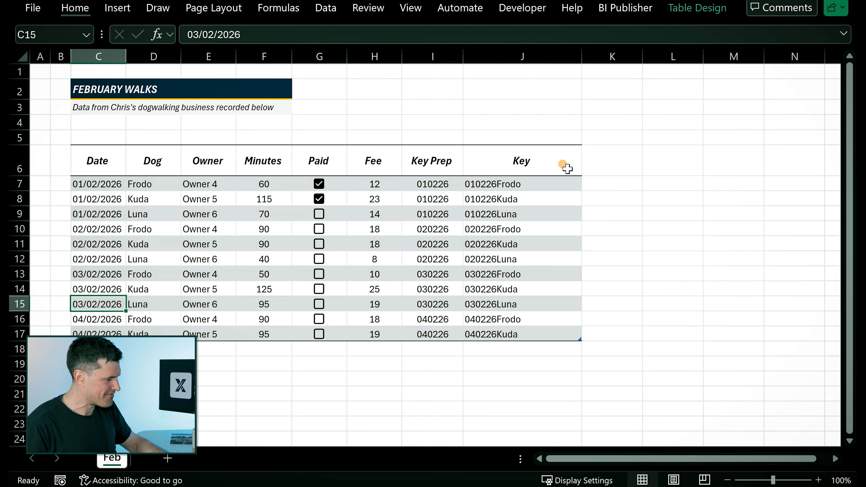
Look through the January walks and dog health workbooks, ending on the Year Data workbook's list of queries.
key(alt+Tab)
key(alt+Tab)
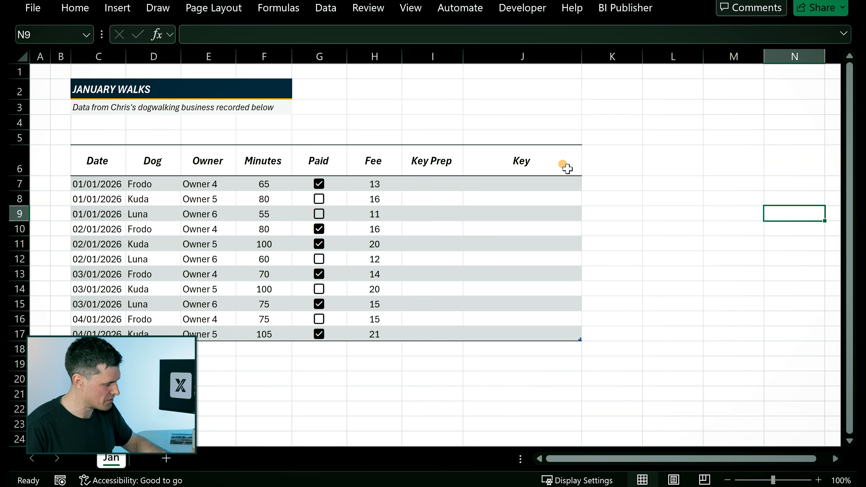
key(alt+Tab)
key(alt+Tab)
key(alt+Tab)
key(alt+Tab)
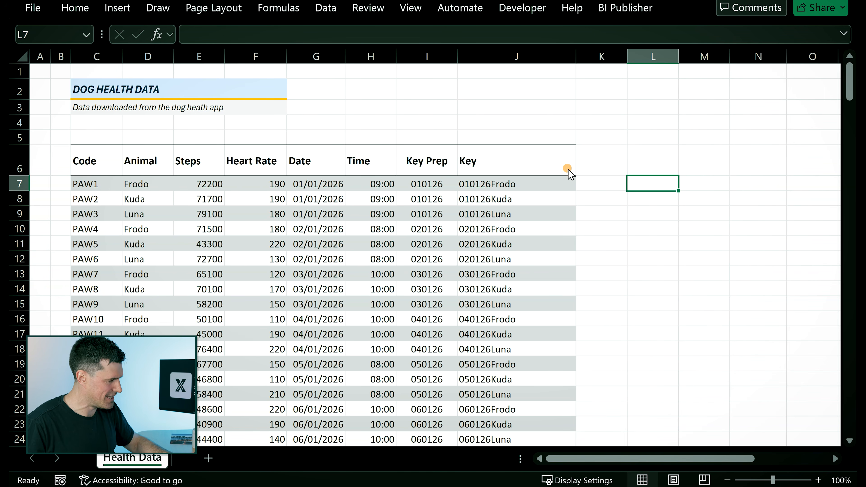
key(alt+Tab)
key(alt+Tab)
key(alt+Tab)
key(alt+Tab)
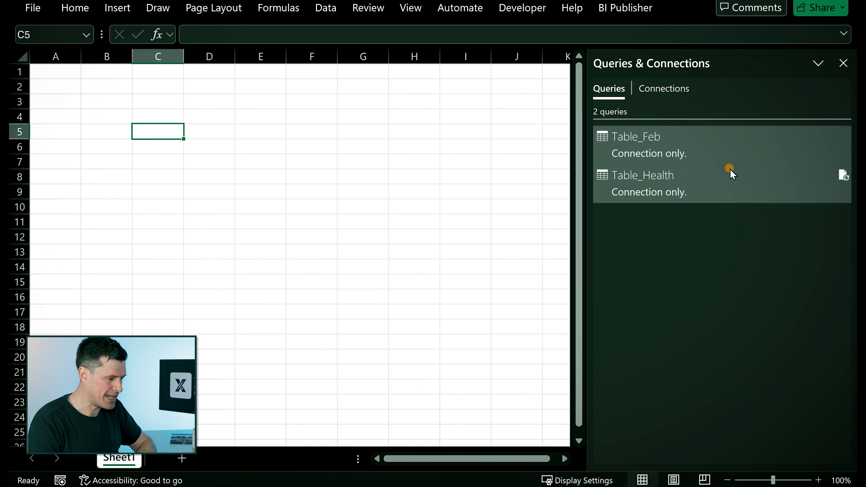
mouse_move(729, 155)
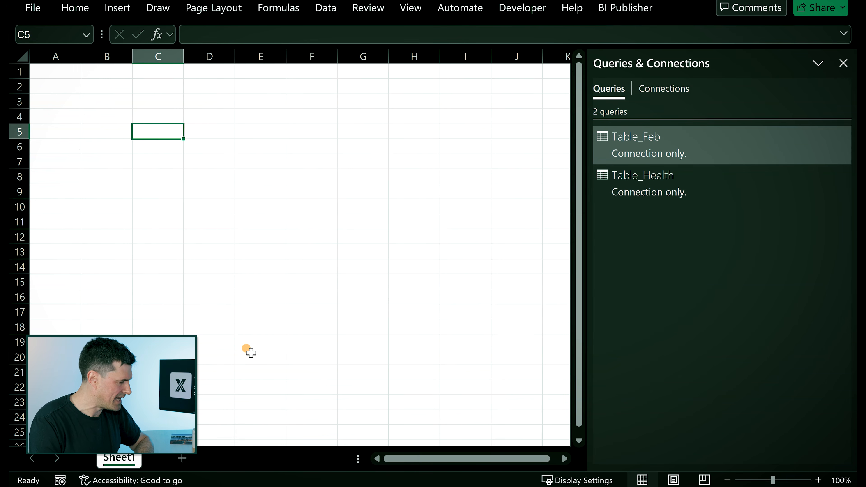
Start importing data from the Excel workbook Jan Data into the Year Data workbook.
click(244, 341)
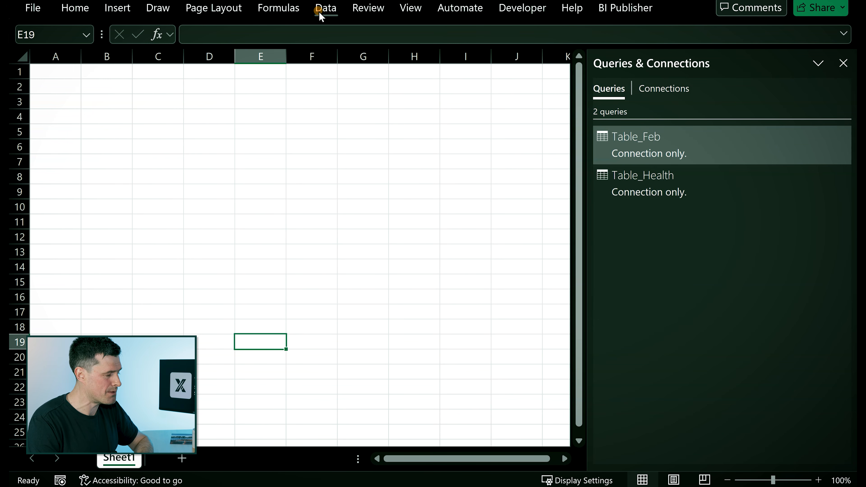
click(320, 10)
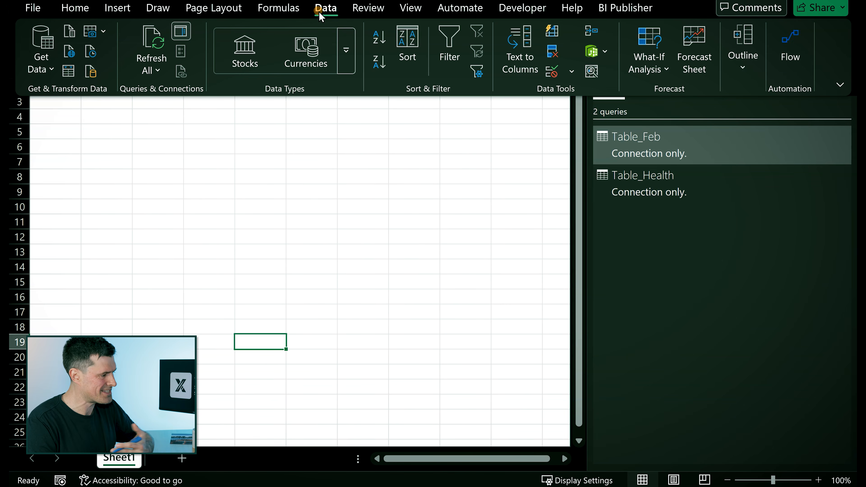
click(45, 66)
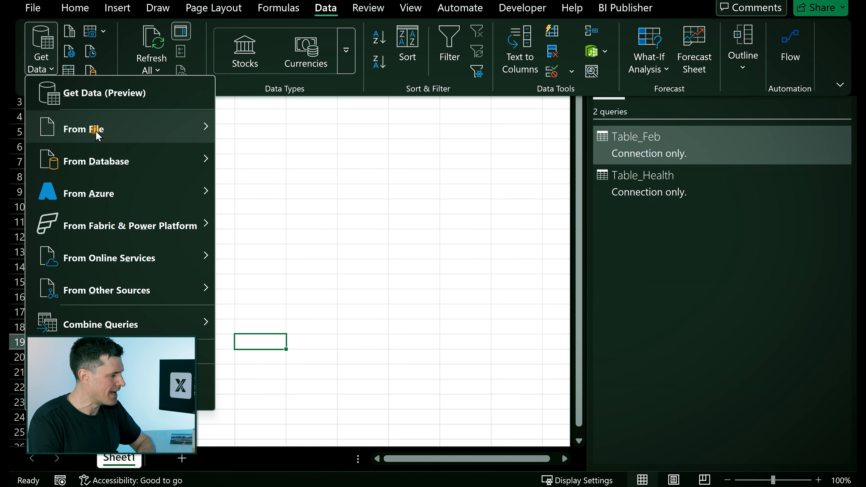
mouse_move(138, 127)
click(294, 129)
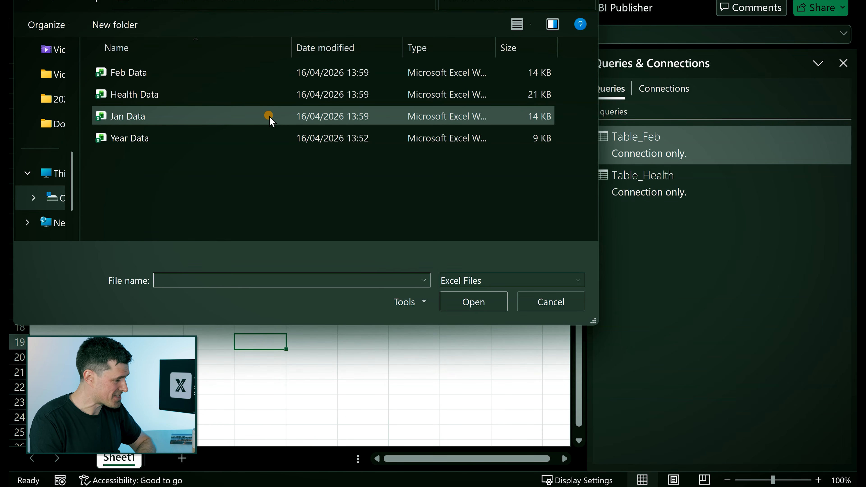
click(152, 109)
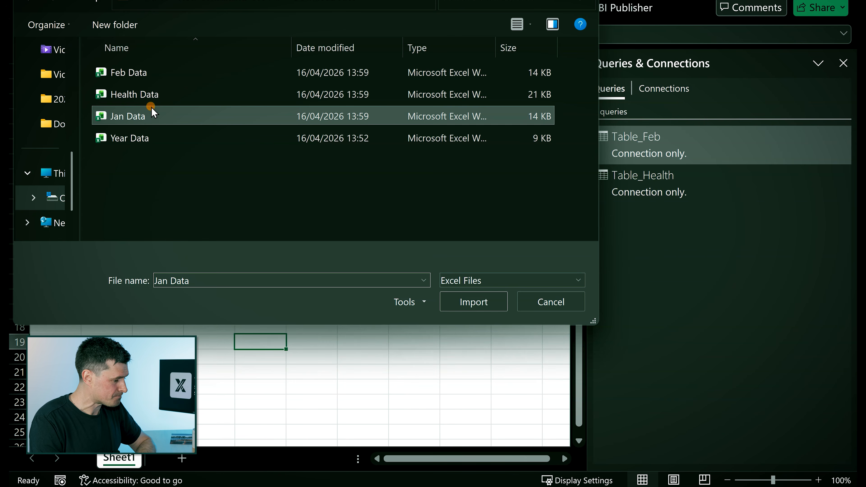
click(464, 300)
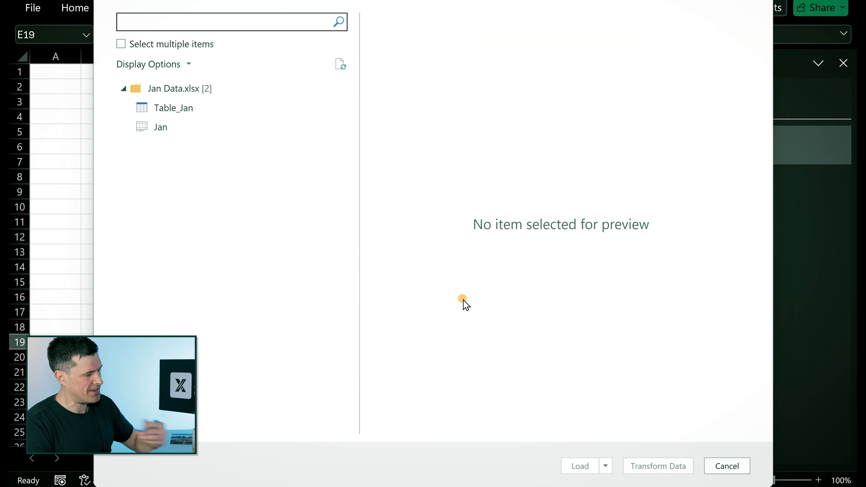
Load Table_Jan from the Jan Data workbook as a connection-only query.
click(208, 115)
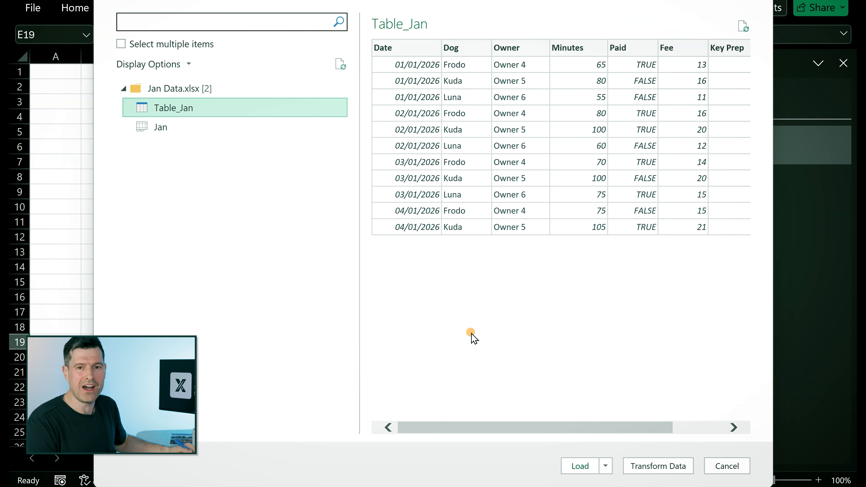
click(606, 465)
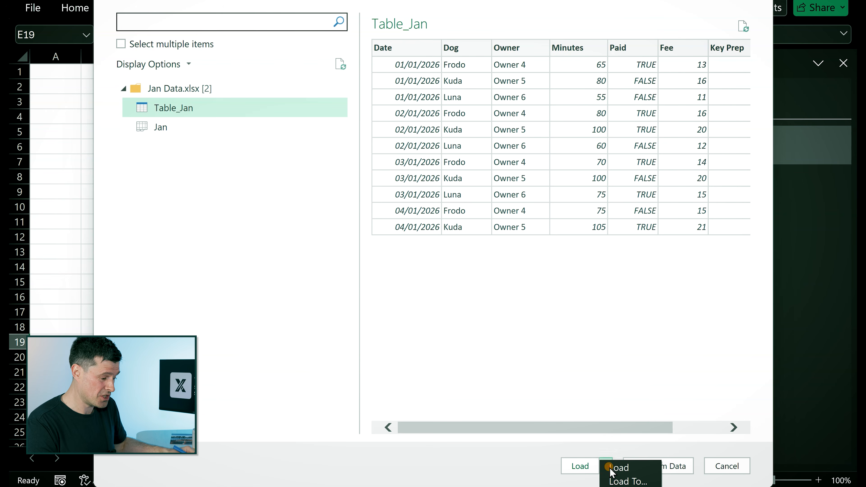
click(645, 481)
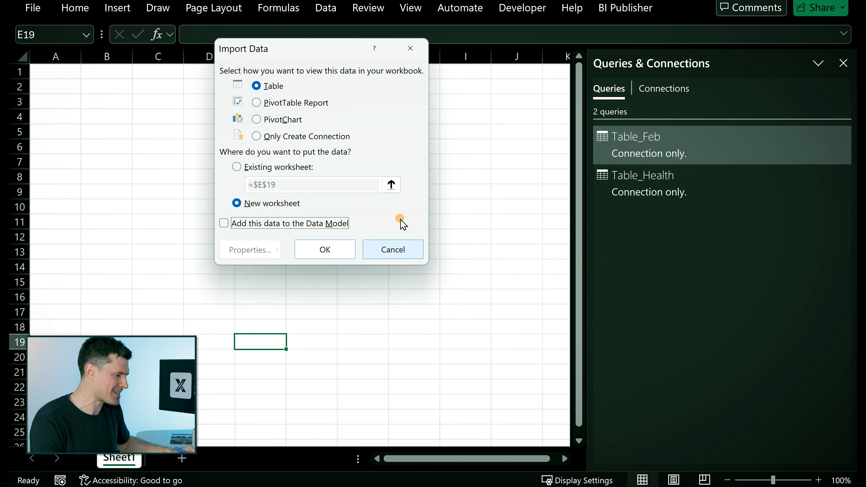
click(342, 142)
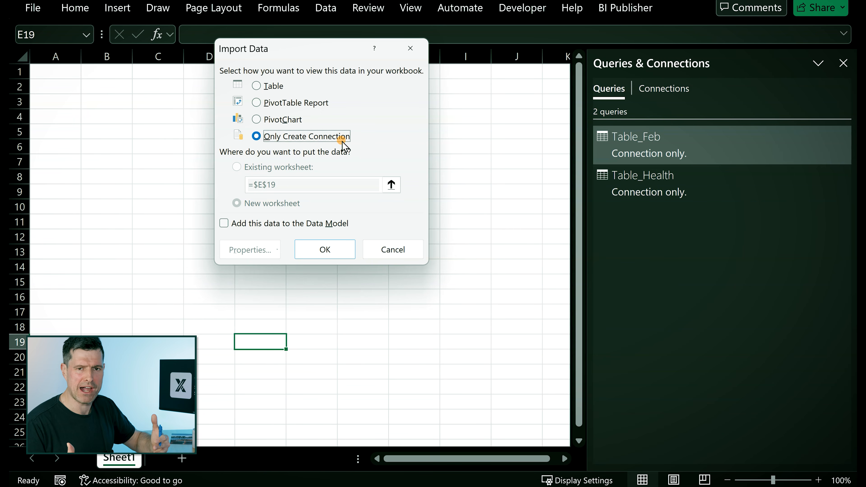
click(322, 252)
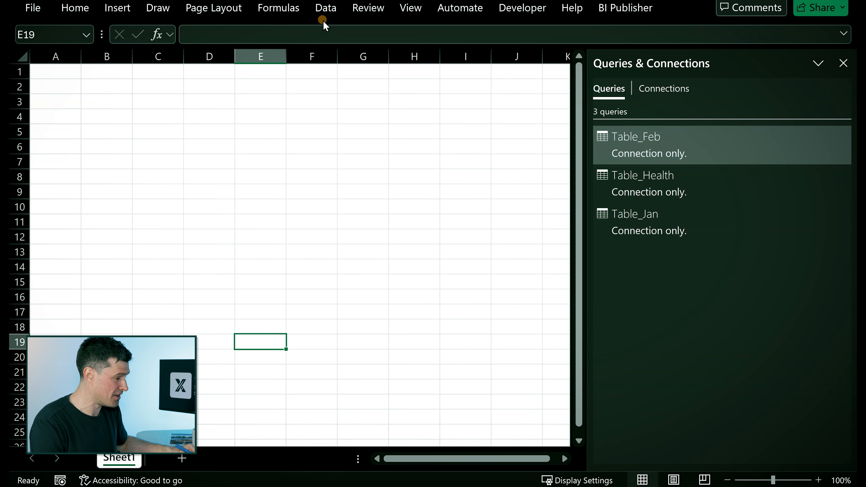
Append two queries into a single table, with Table_Jan as the first table and Table_Feb as the second.
click(326, 8)
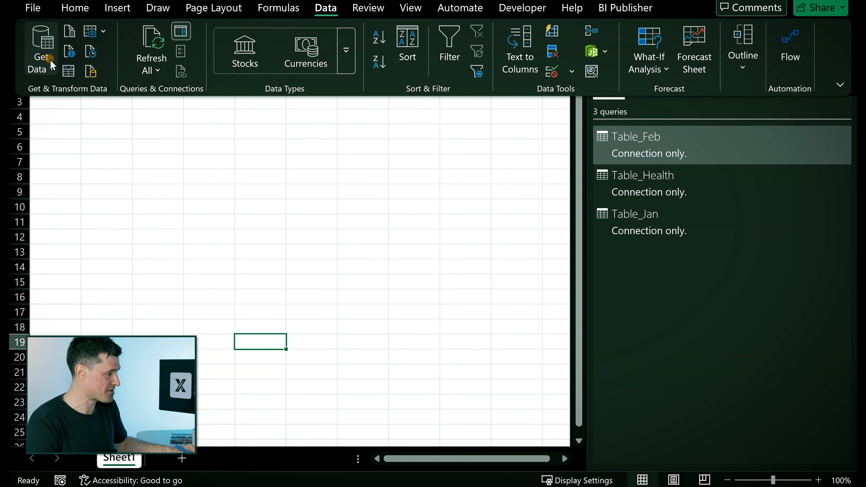
click(41, 63)
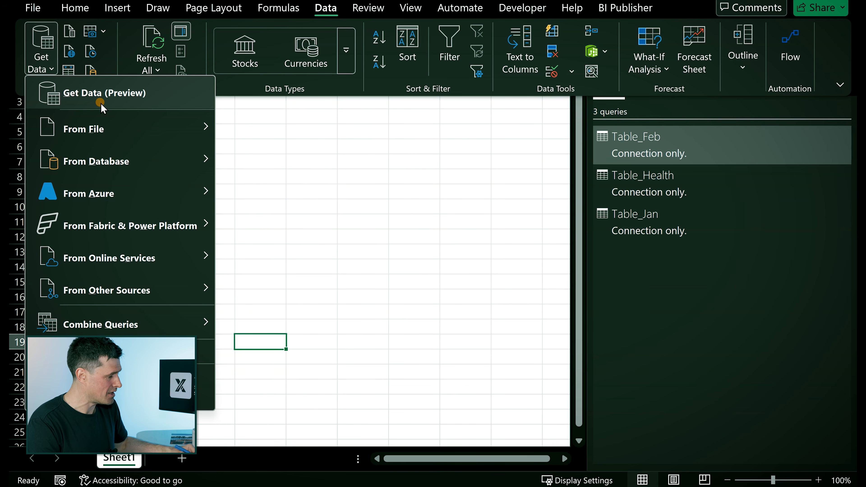
mouse_move(155, 322)
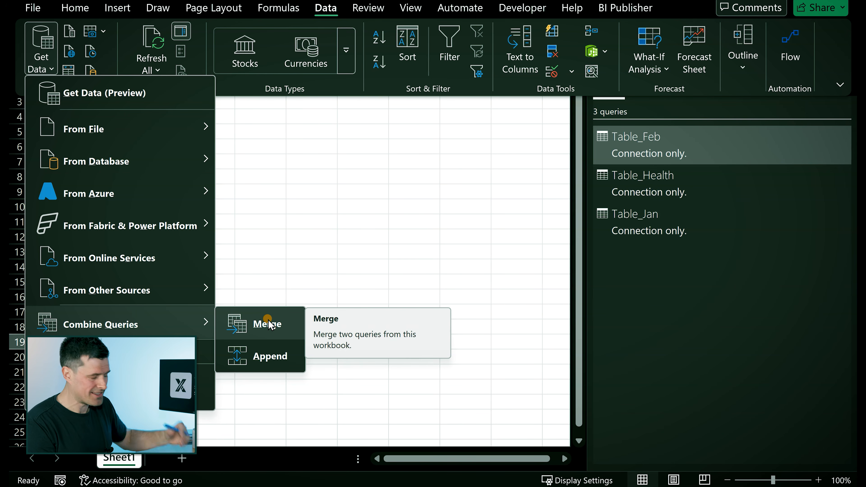
click(295, 358)
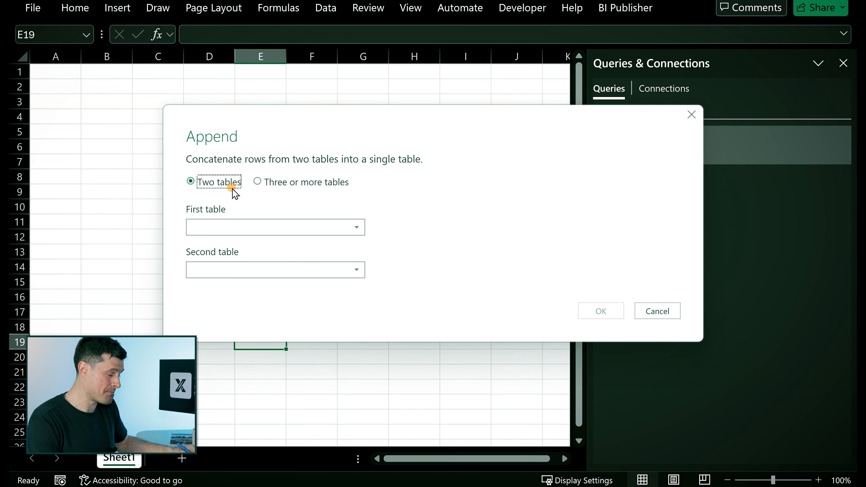
click(355, 225)
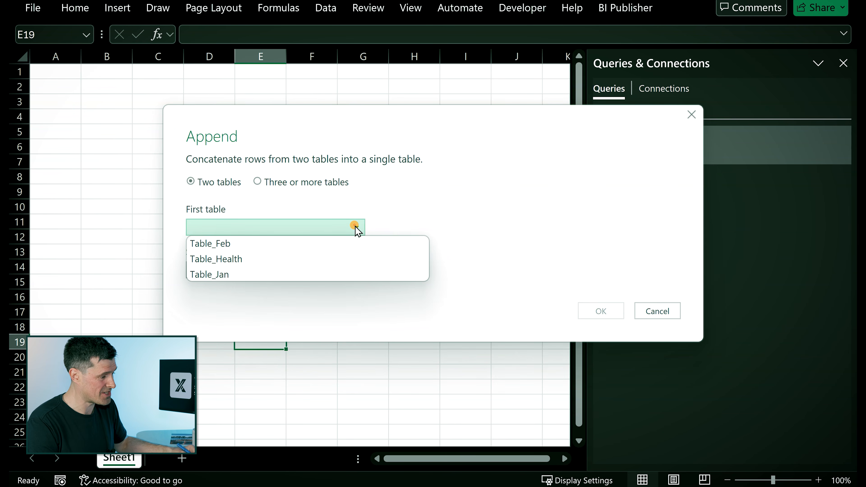
click(246, 274)
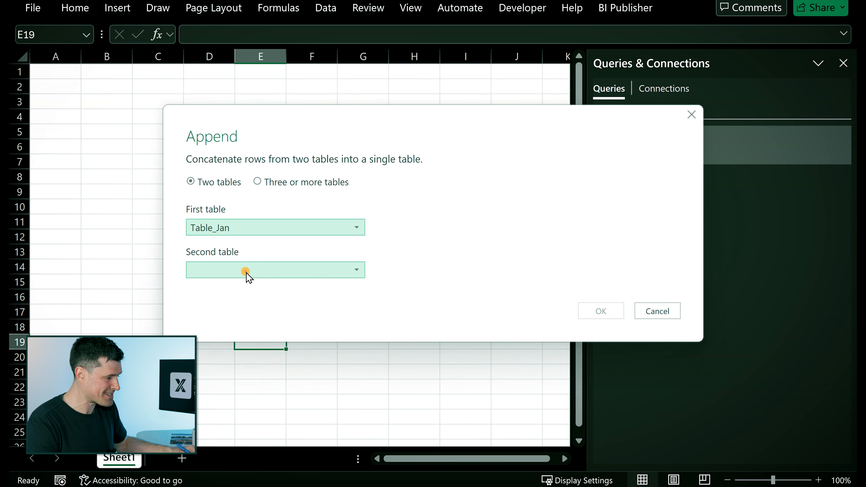
click(323, 275)
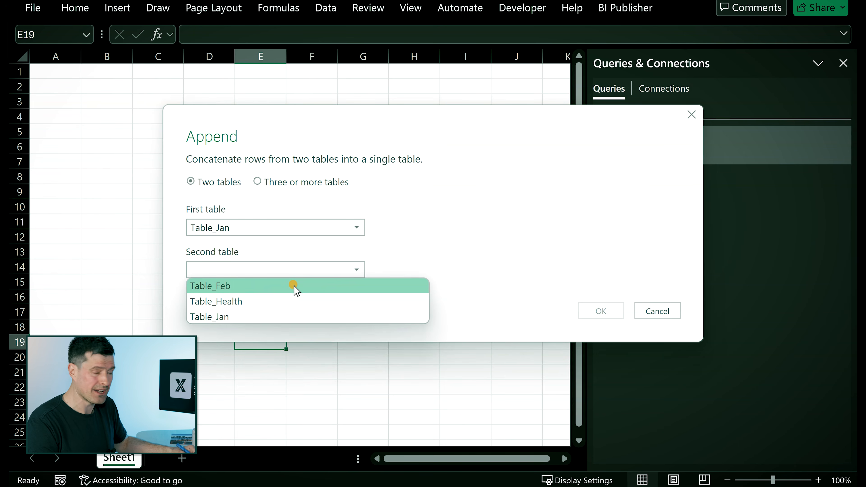
click(294, 285)
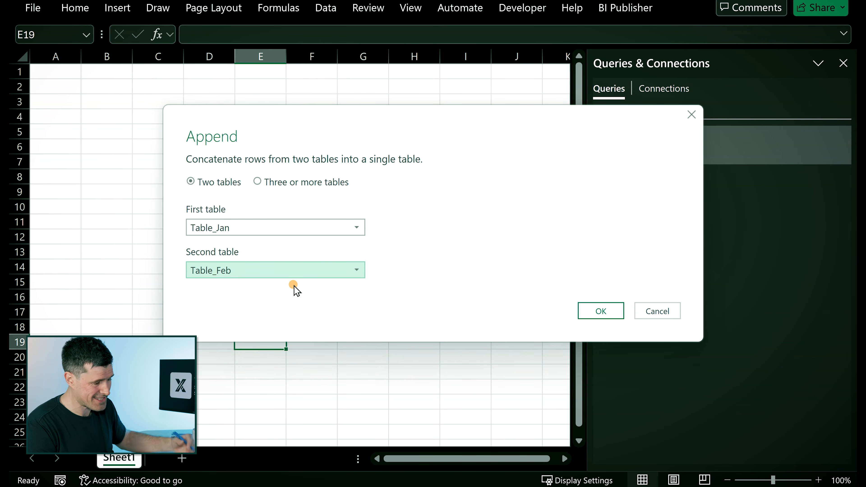
click(593, 315)
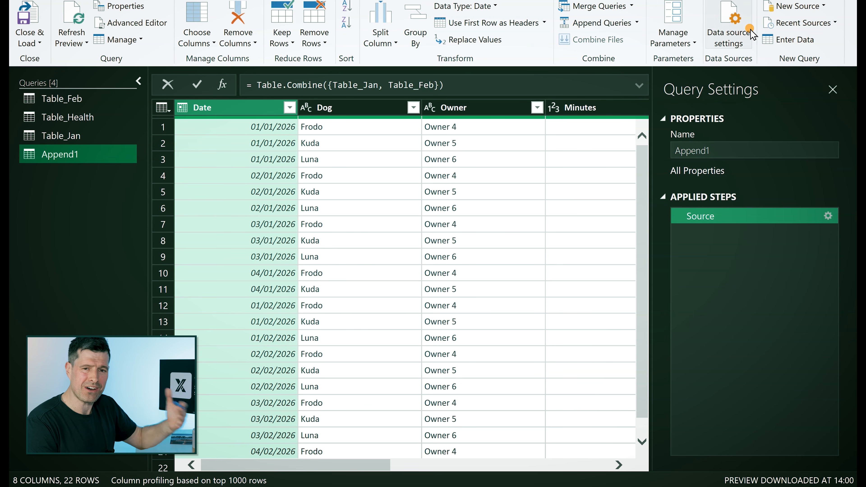
Rename the appended query as Year.
double_click(694, 150)
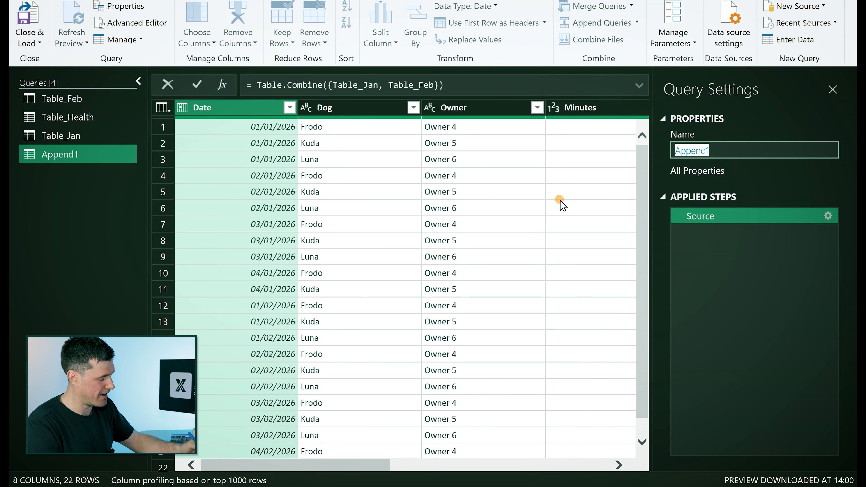
text(Yea)
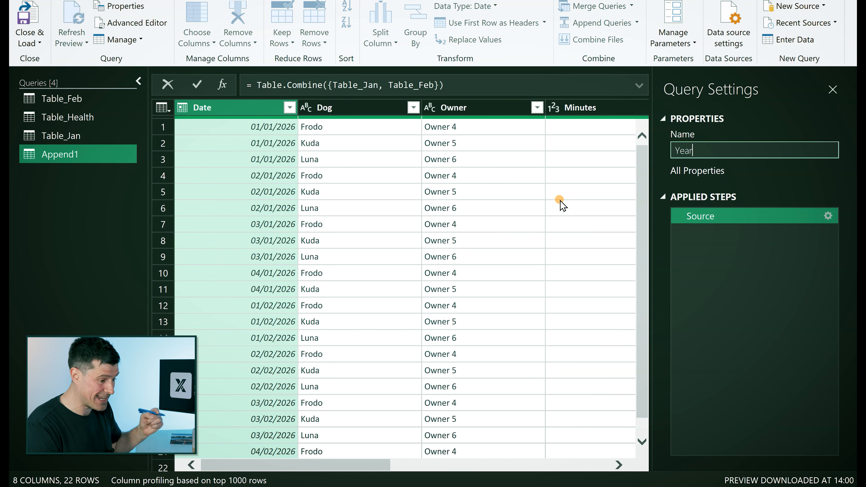
text(r)
key(Return)
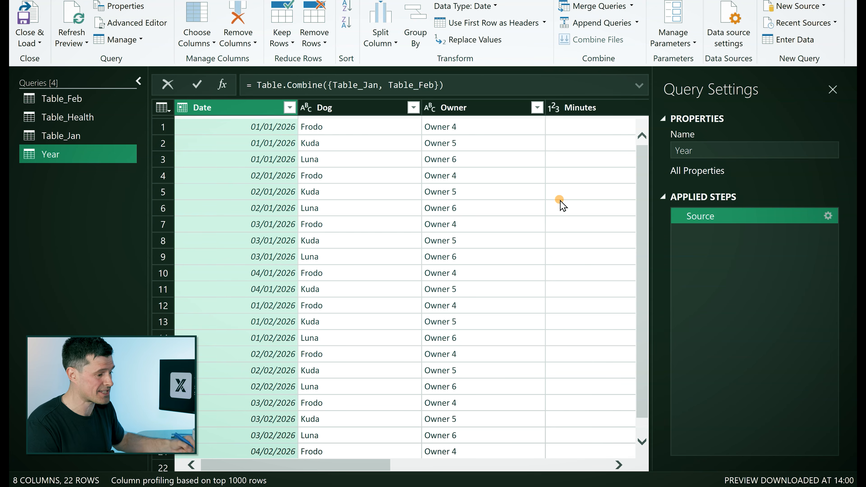
Close and load the Year query into the workbook, and check the February rows in the combined table.
click(34, 20)
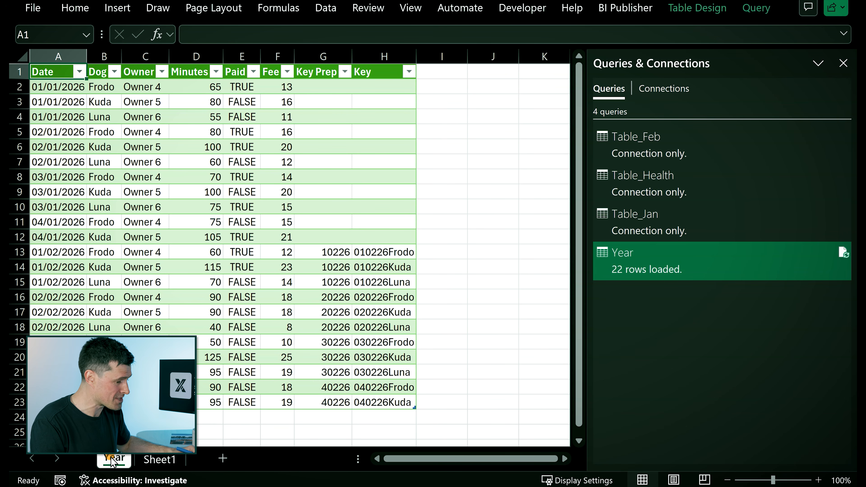
click(287, 252)
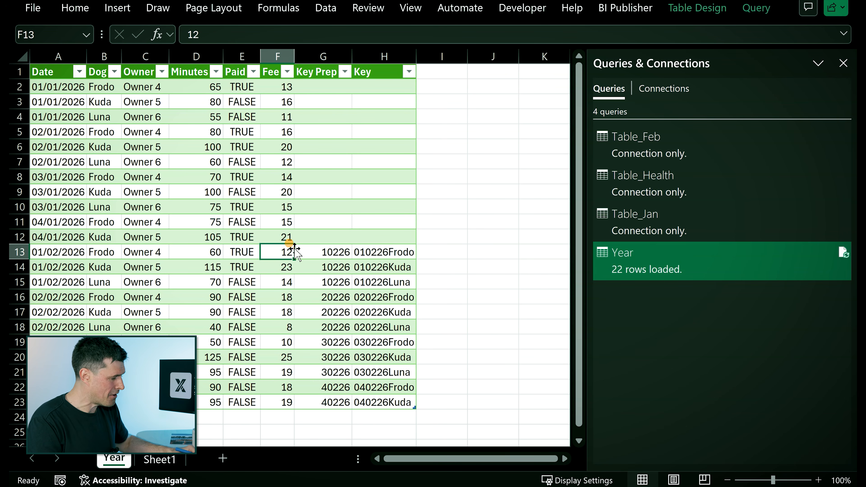
click(212, 387)
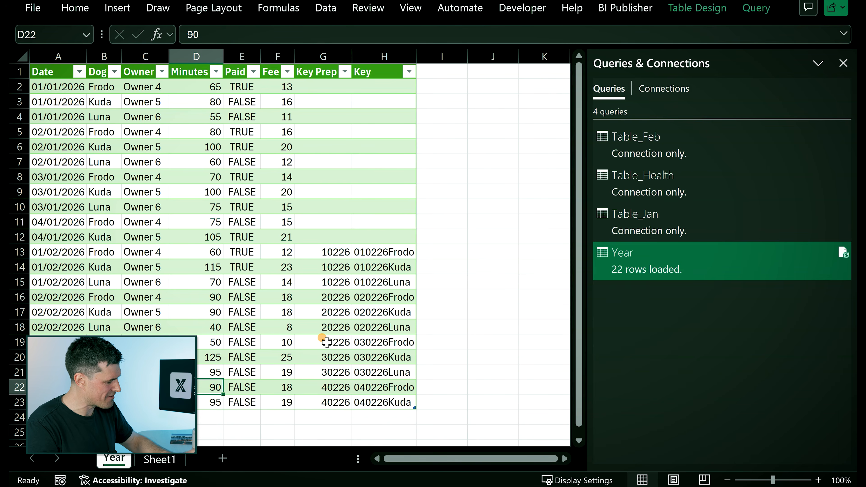
Add a row dated 05/02/2026 beneath the February walks table in the Feb Data workbook, and return to Year Data.
key(alt+Tab)
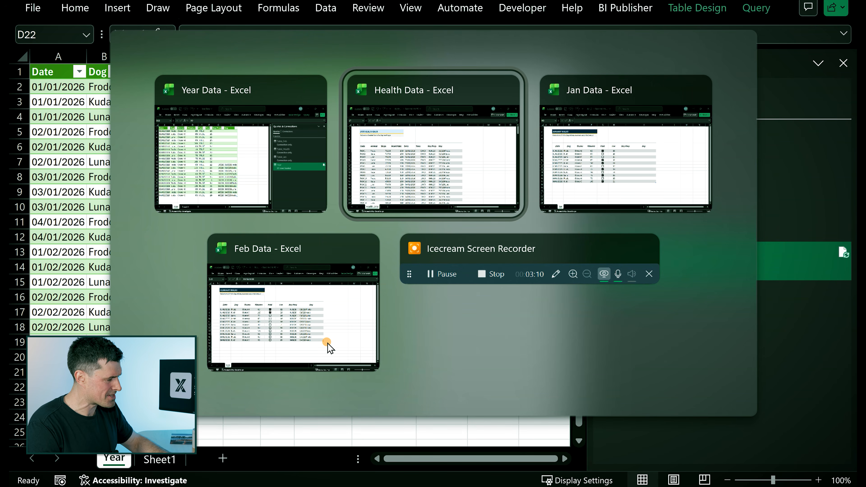
click(327, 344)
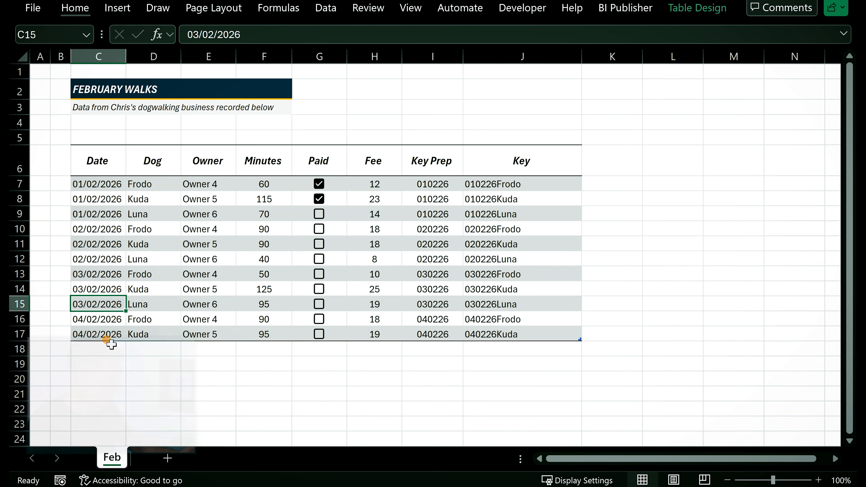
click(111, 344)
text(05)
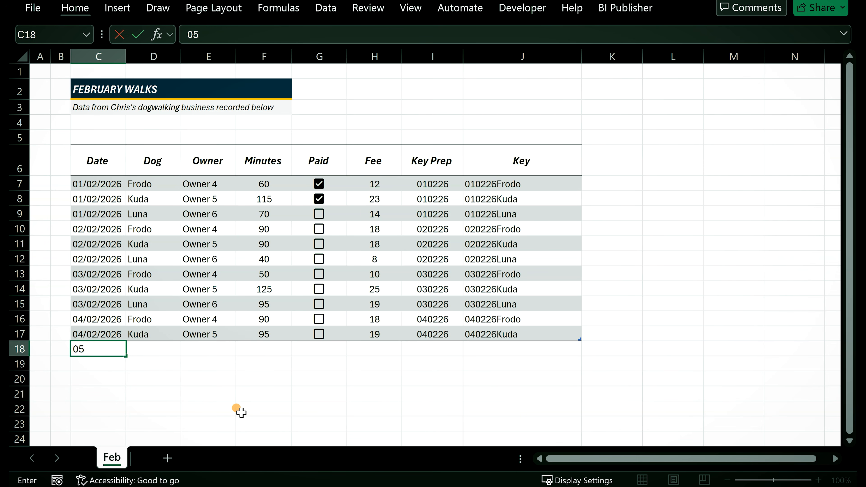
text(/02/2026)
key(Return)
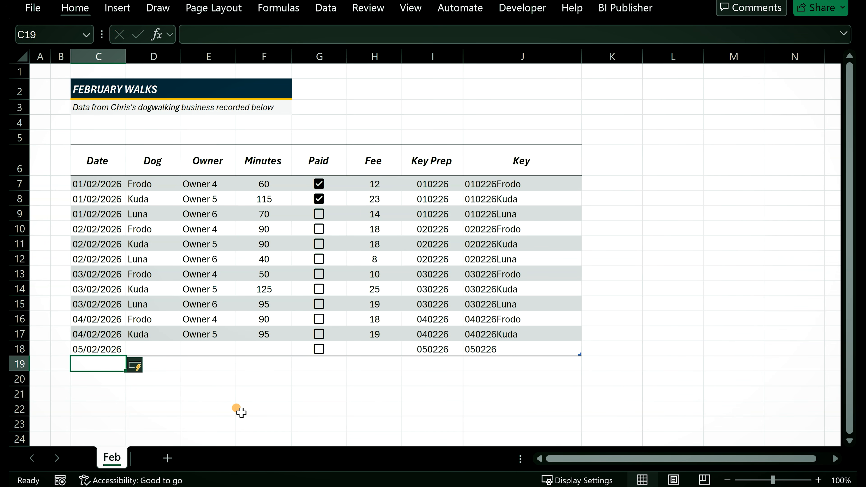
key(alt+Tab)
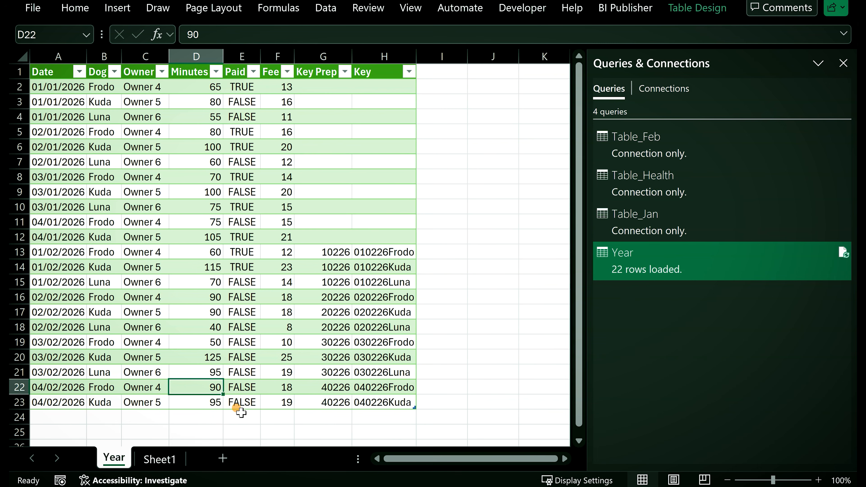
Refresh all queries in Year Data and check the 05/02/2026 row at the end of the Year table.
click(322, 8)
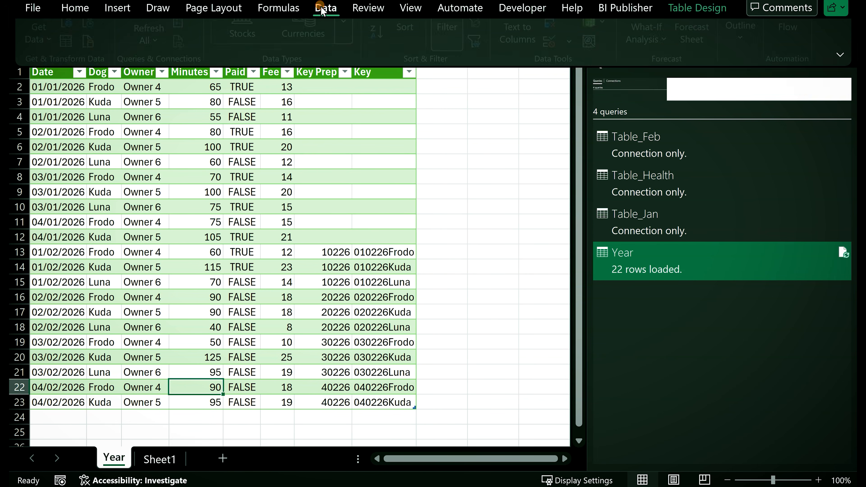
click(148, 36)
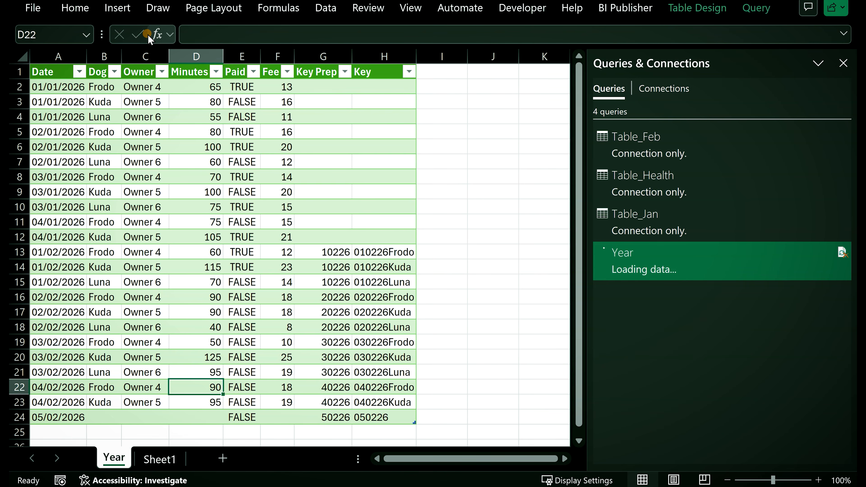
click(125, 413)
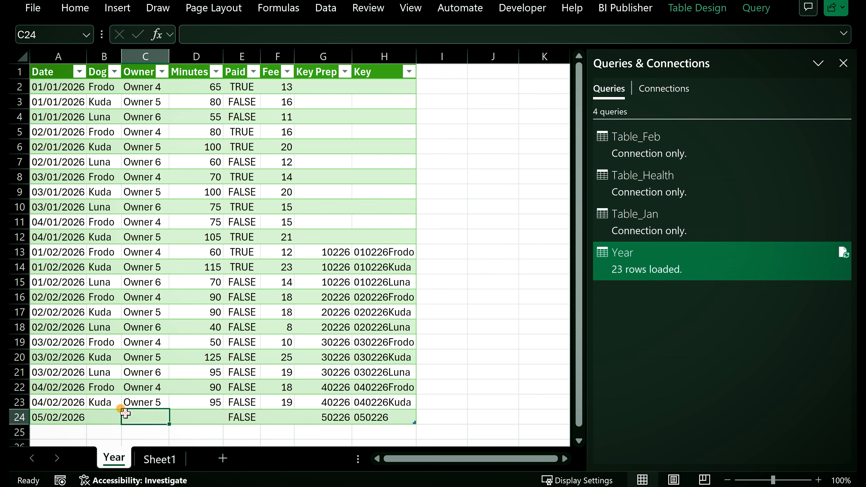
click(472, 197)
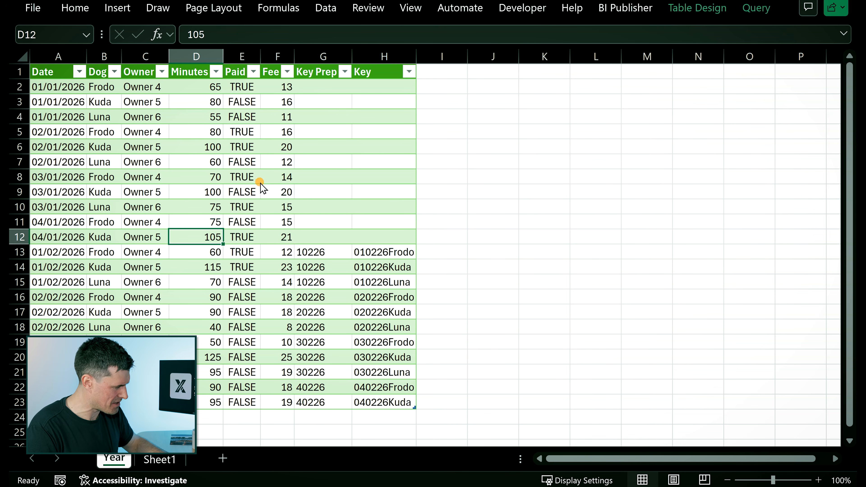
Examine the Steps, Heart Rate and Key columns of the dog health table in the Health Data workbook.
key(alt+Tab)
key(alt+Tab)
key(alt+Tab)
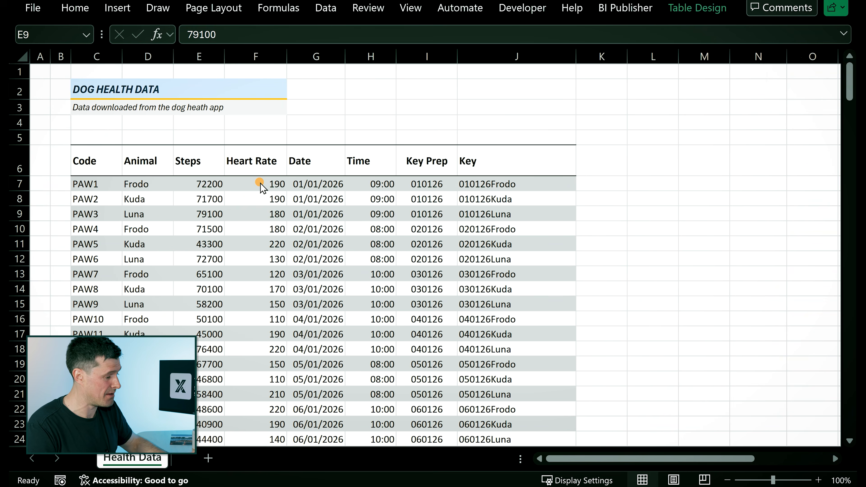
key(shift+Right)
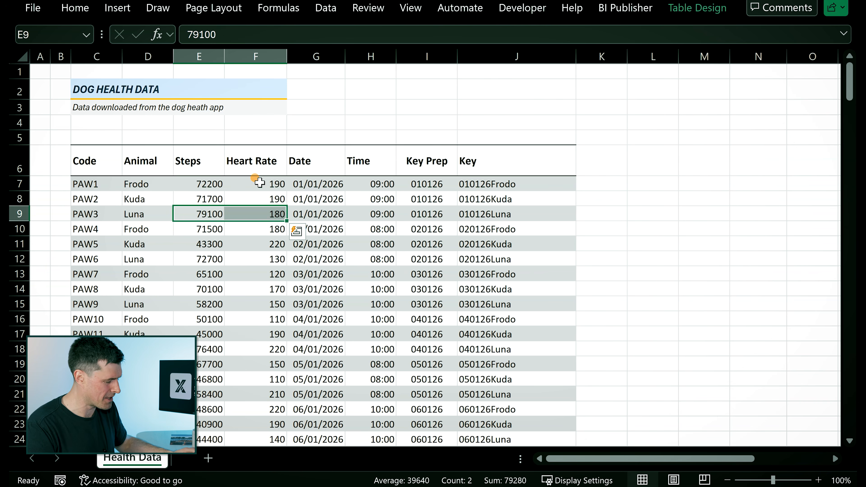
key(Down)
key(shift+Right)
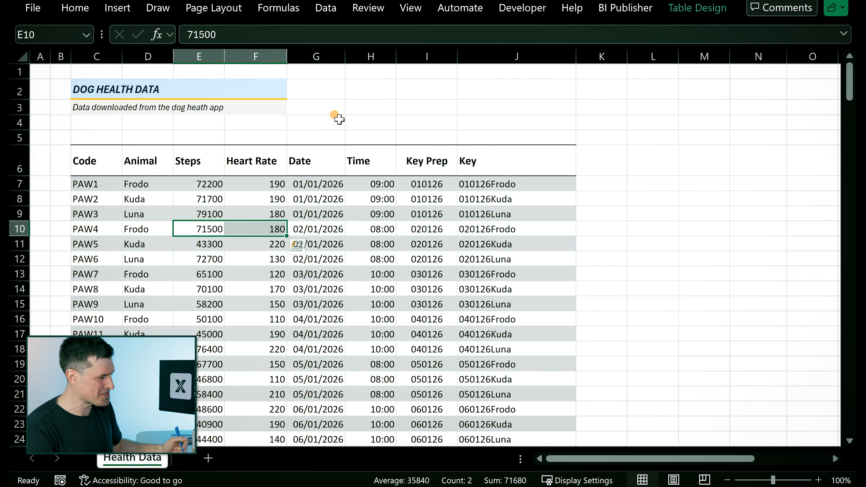
click(494, 162)
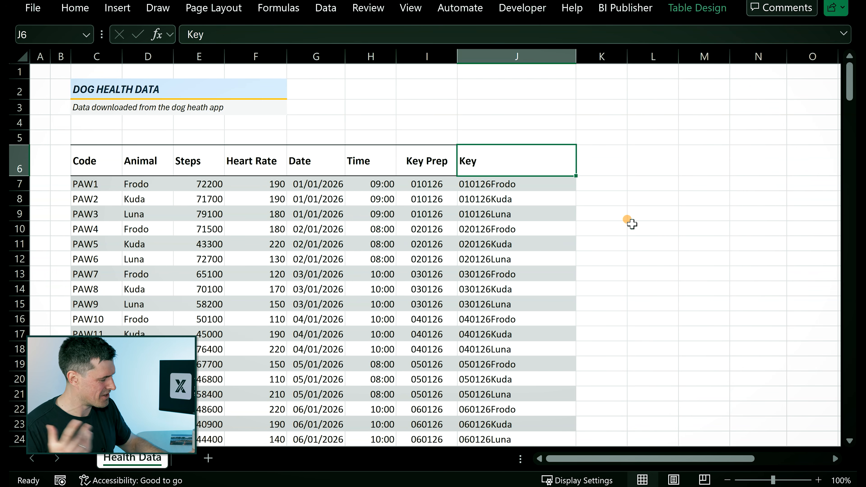
key(alt+Tab)
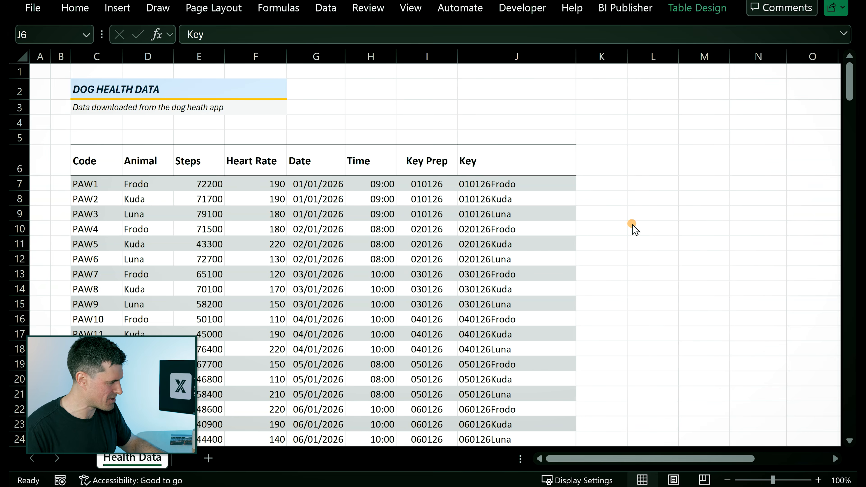
key(Tab)
key(Tab)
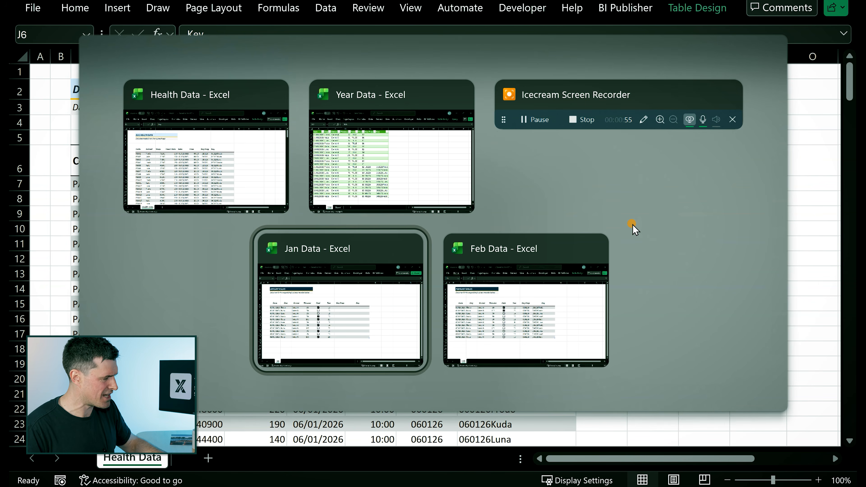
click(430, 183)
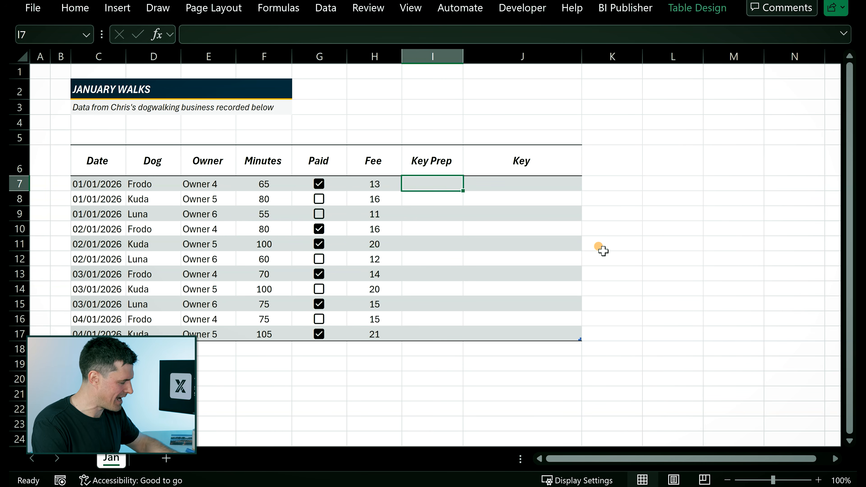
text(=text)
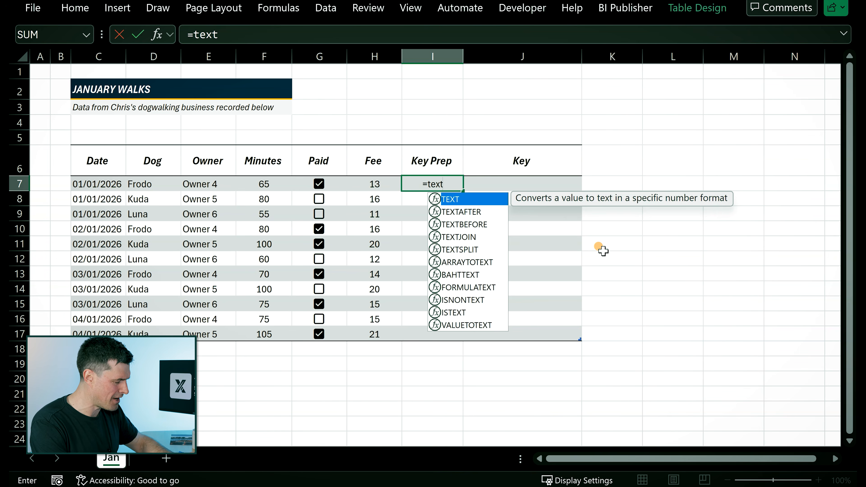
text(()
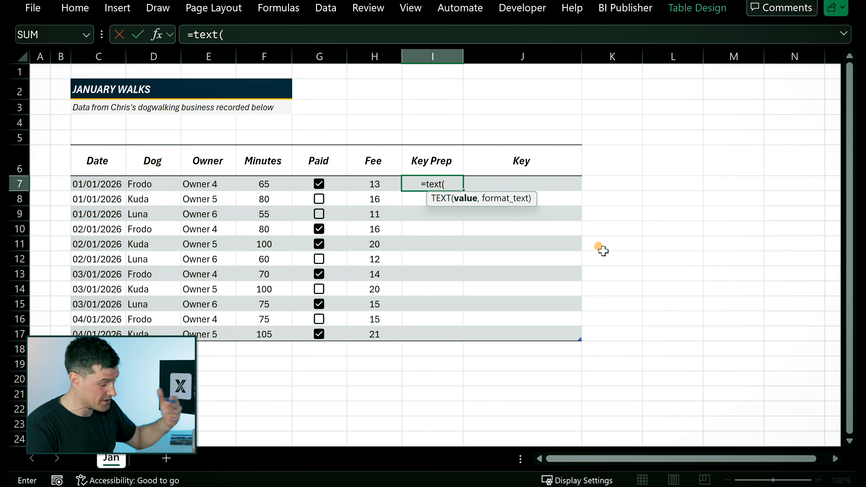
key(Left)
key(Left)
key(Left)
key(Left)
key(Left)
key(Left)
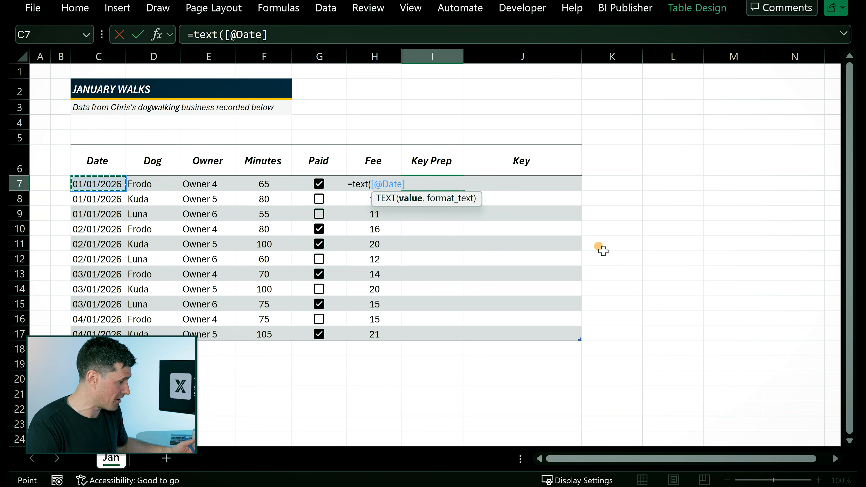
text(,"DDMMYY)
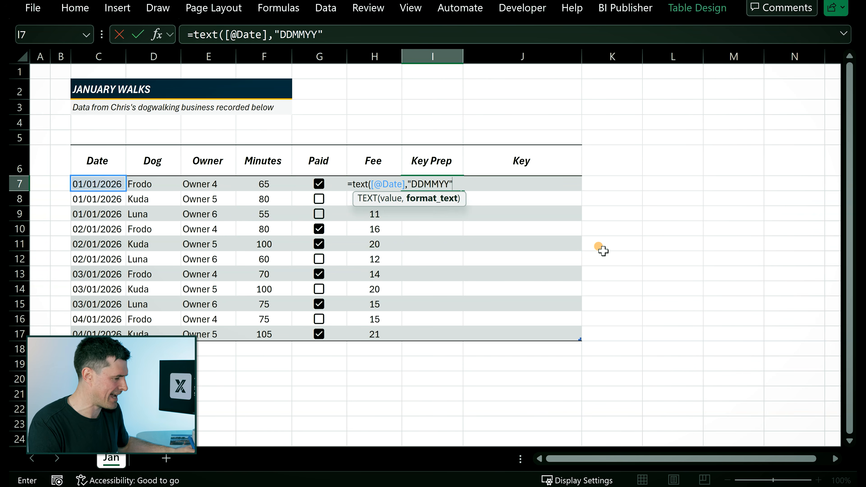
key(Return)
key(Up)
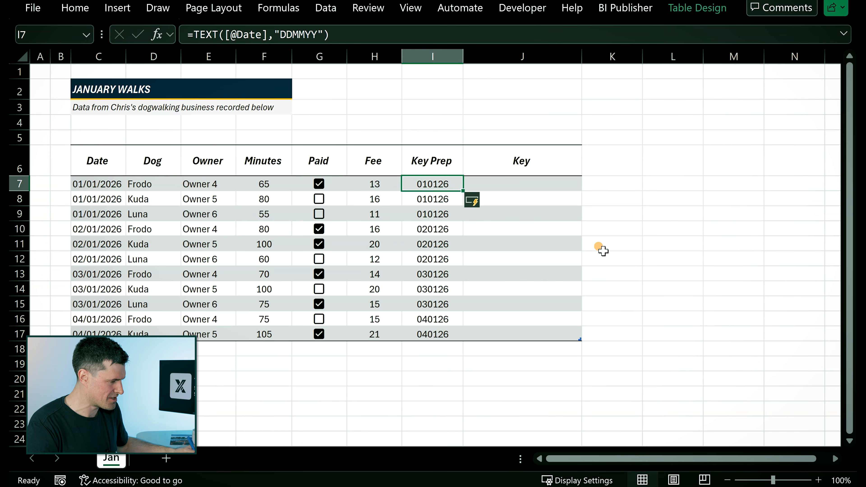
key(Right)
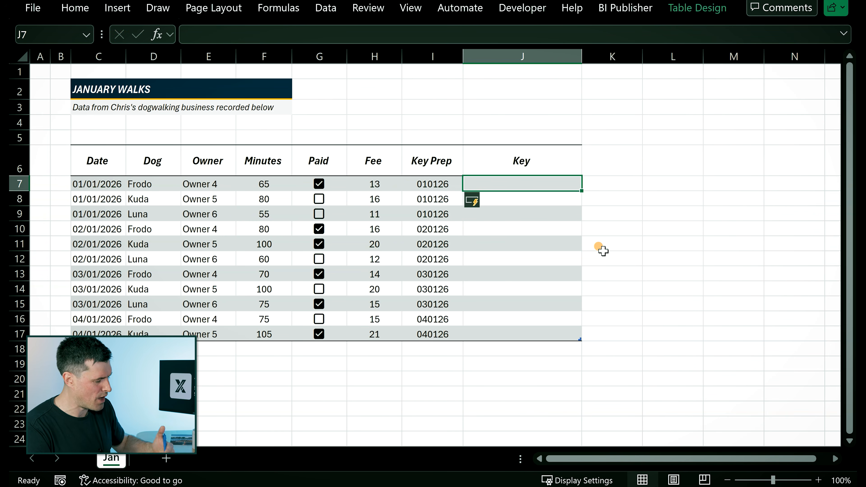
text(=)
key(Left)
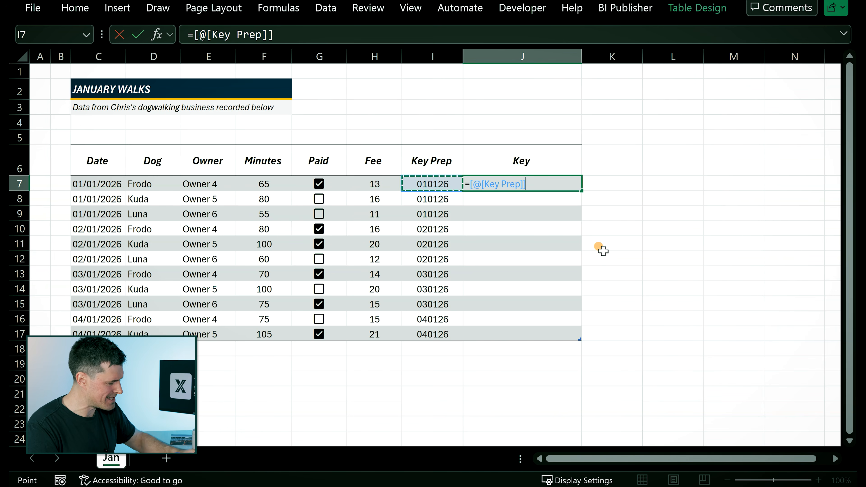
text(&)
key(Left)
key(Left)
key(Left)
key(Left)
key(Left)
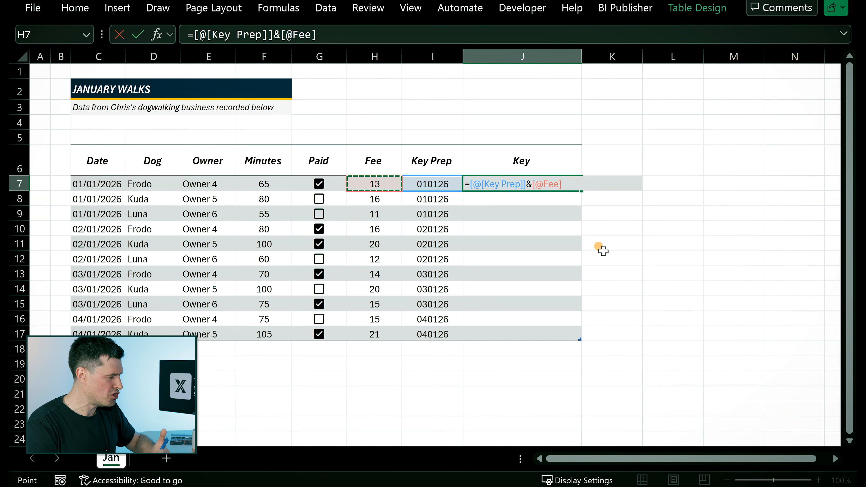
key(Left)
key(Left)
key(Right)
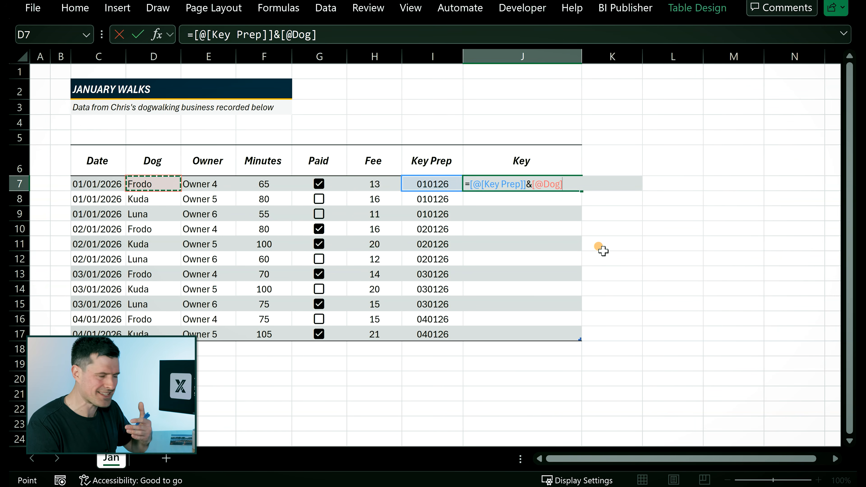
key(Return)
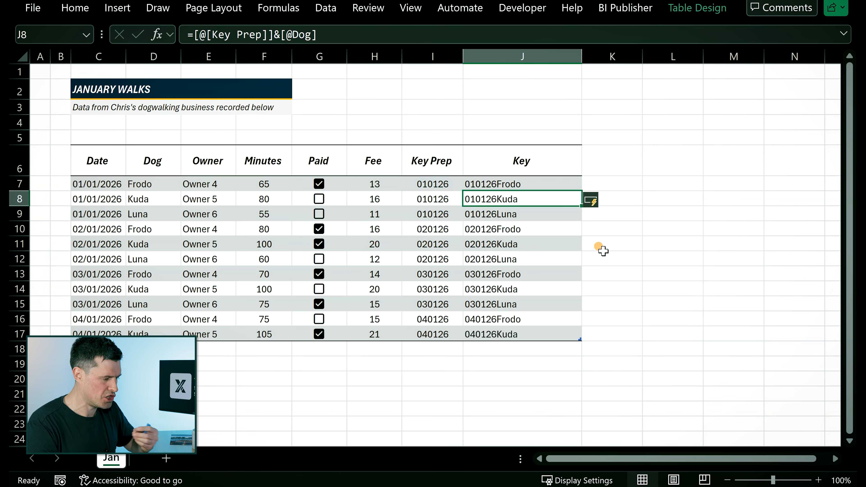
key(Up)
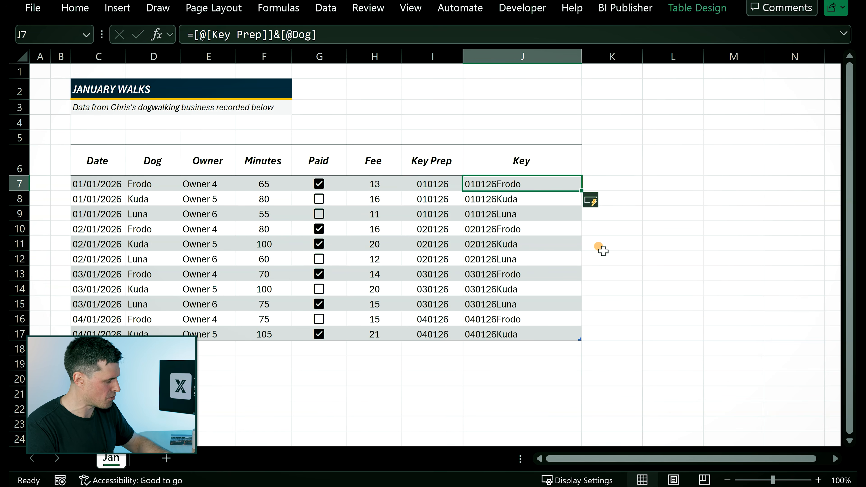
Inspect the Key column's formula in the Health Data workbook, and return to Jan Data.
key(alt+Tab)
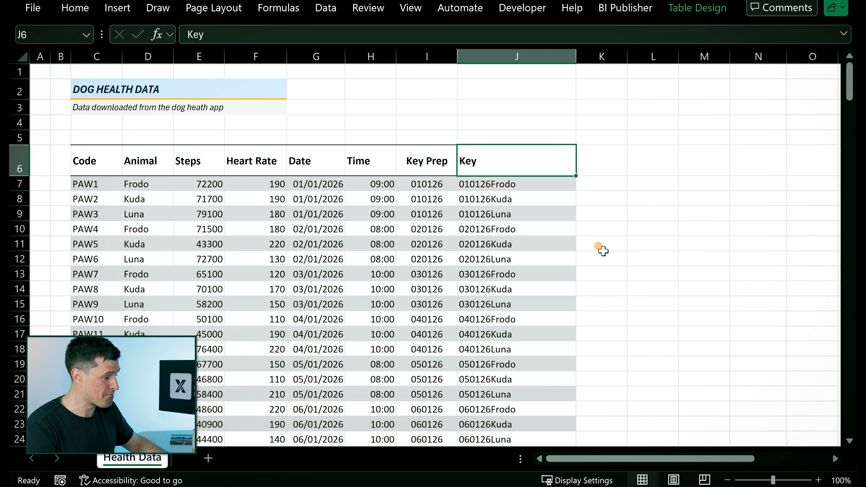
click(521, 239)
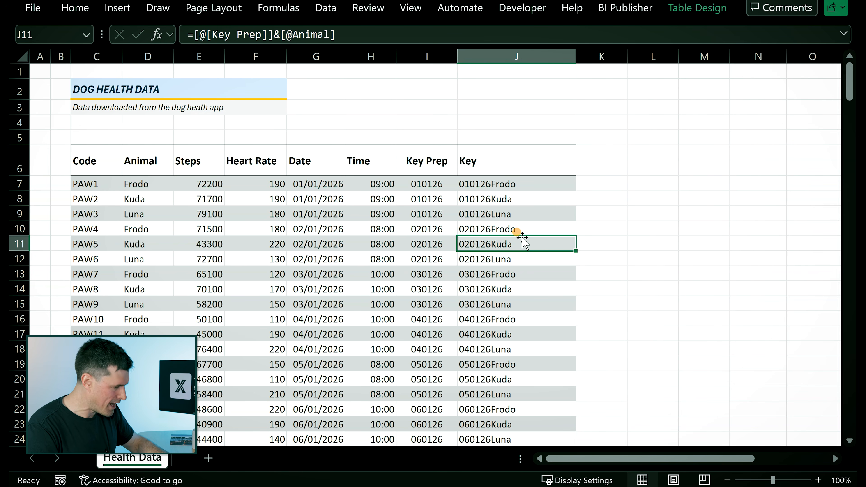
key(alt+Tab)
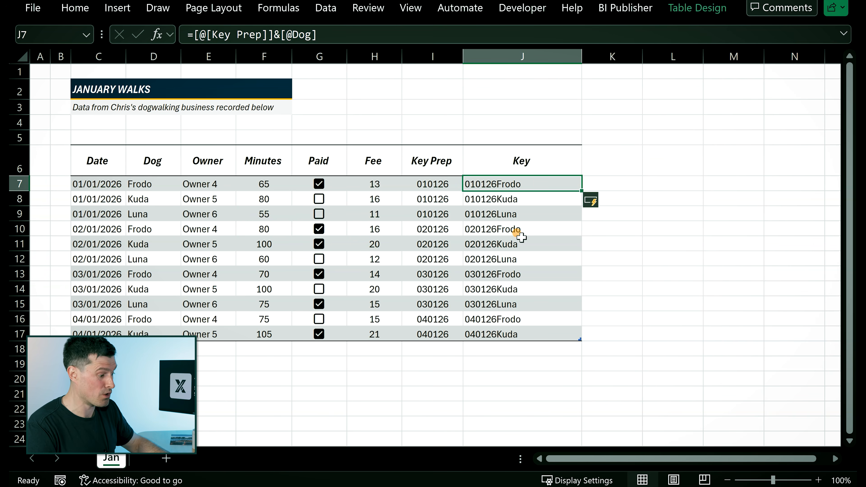
Switch to the Year Data workbook and merge the Year query with Table_Health, matching their Key columns with a Left Outer join.
key(alt+Tab)
key(alt+Tab)
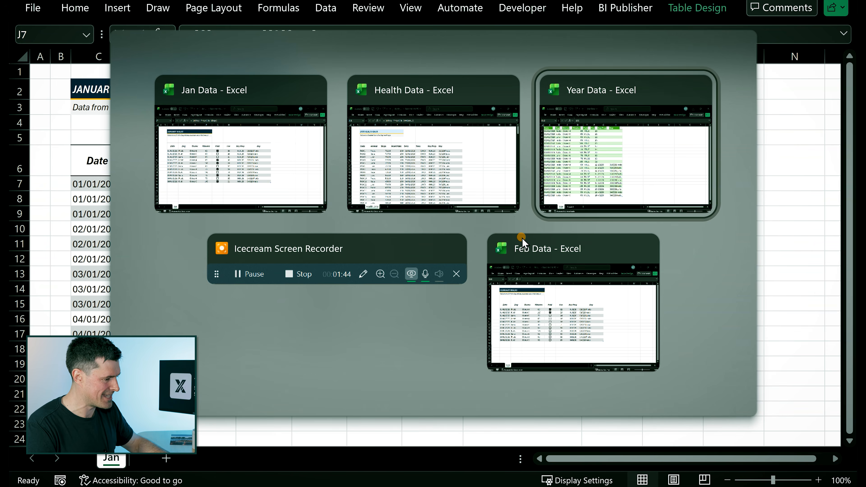
click(334, 190)
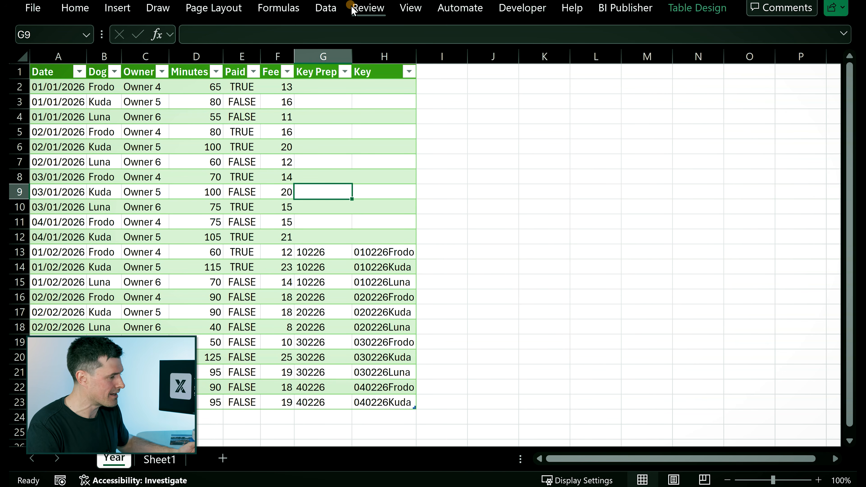
click(326, 7)
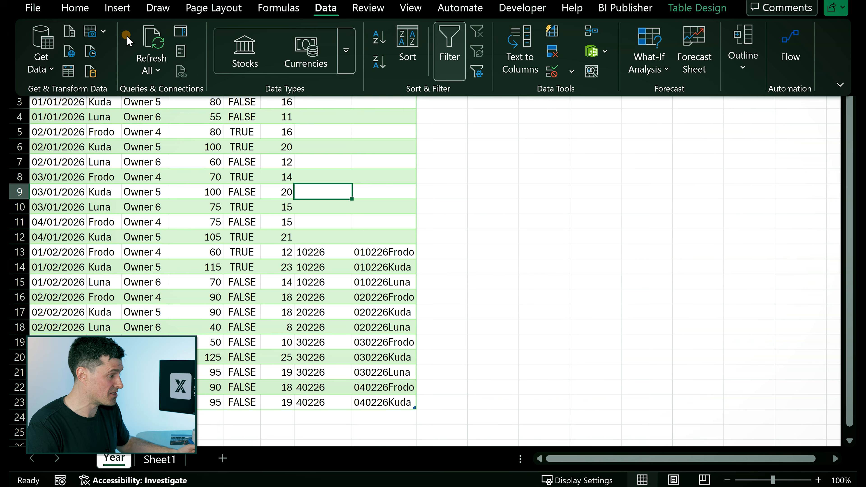
click(41, 58)
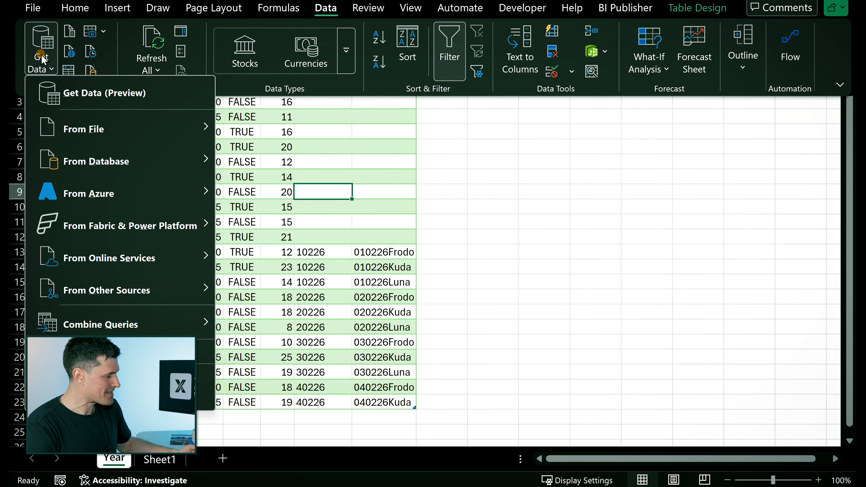
mouse_move(164, 329)
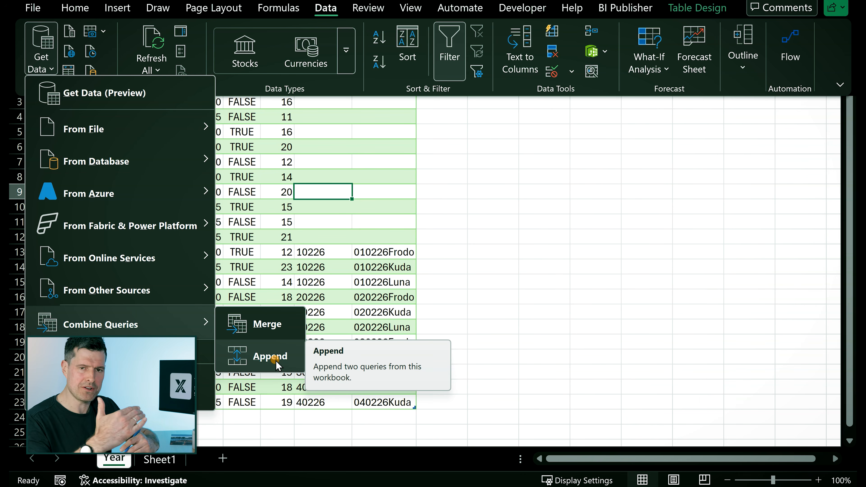
click(259, 328)
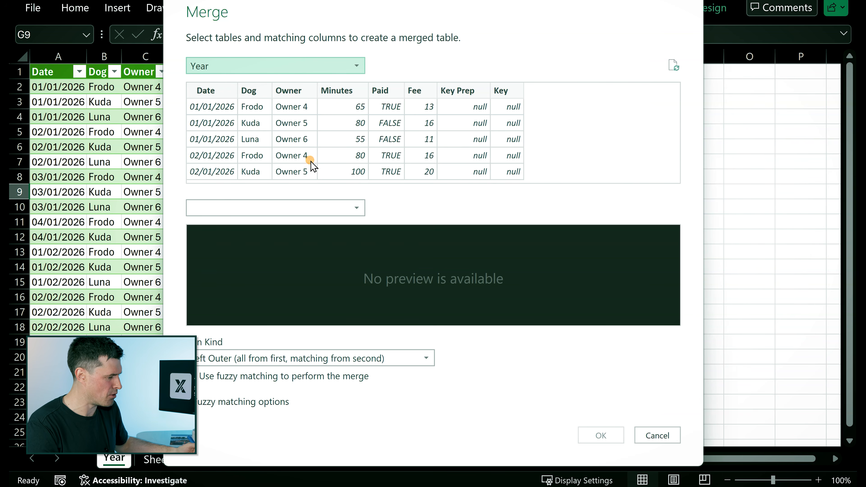
click(341, 211)
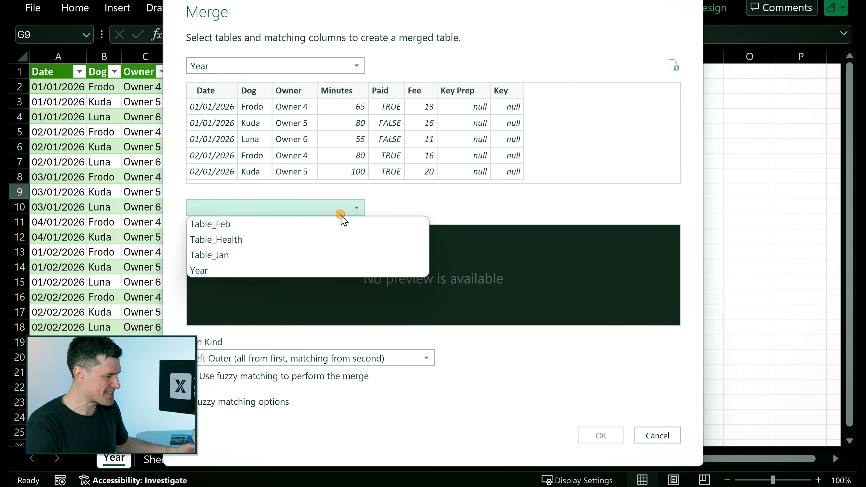
click(277, 244)
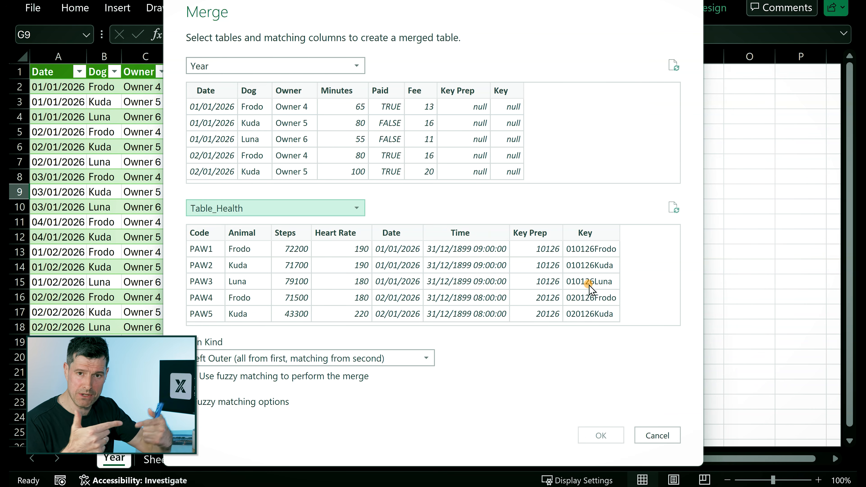
click(501, 133)
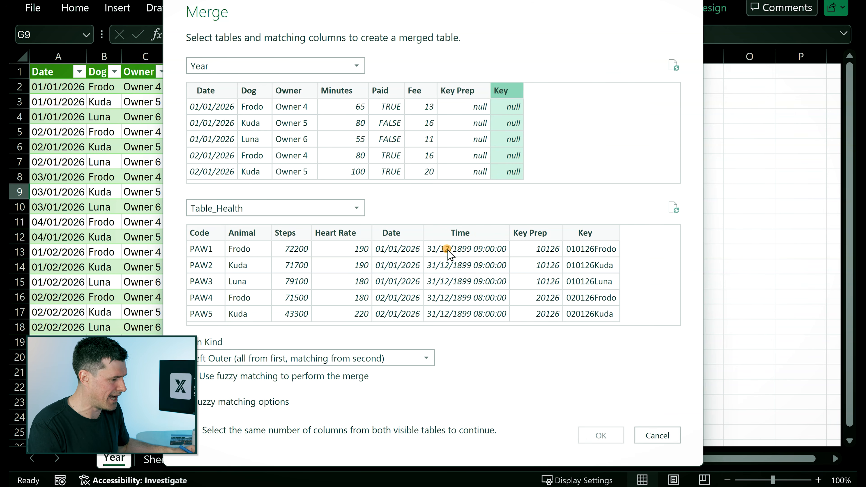
click(592, 267)
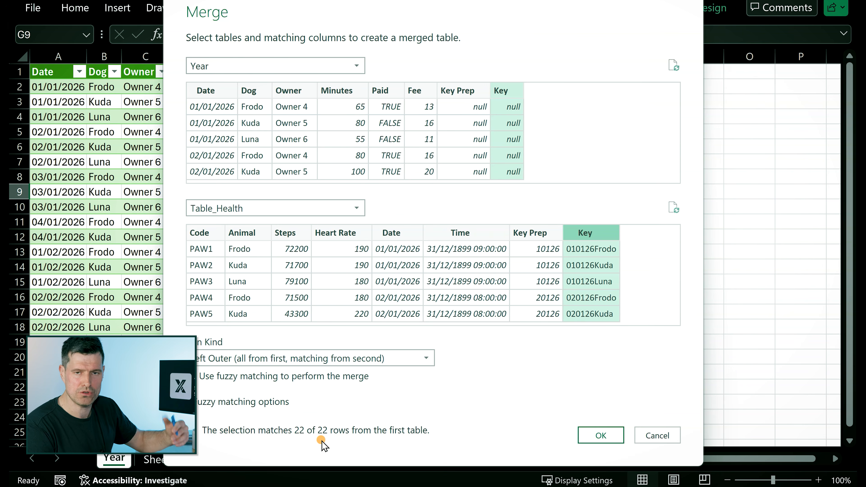
click(591, 434)
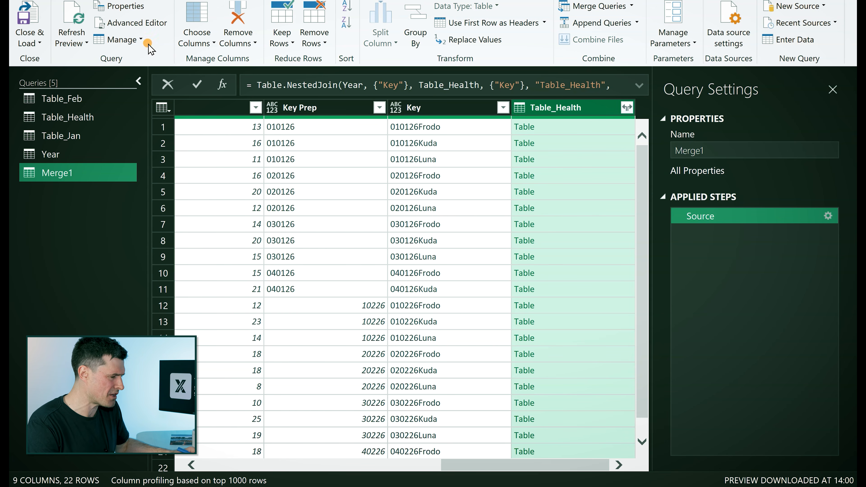
Rename the merged query as Year With Health and load it into the workbook.
click(717, 150)
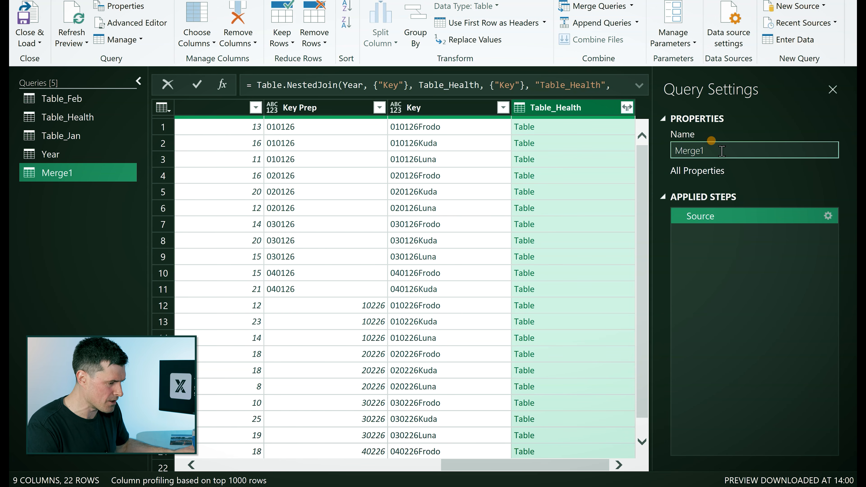
click(722, 151)
drag(706, 151, 667, 149)
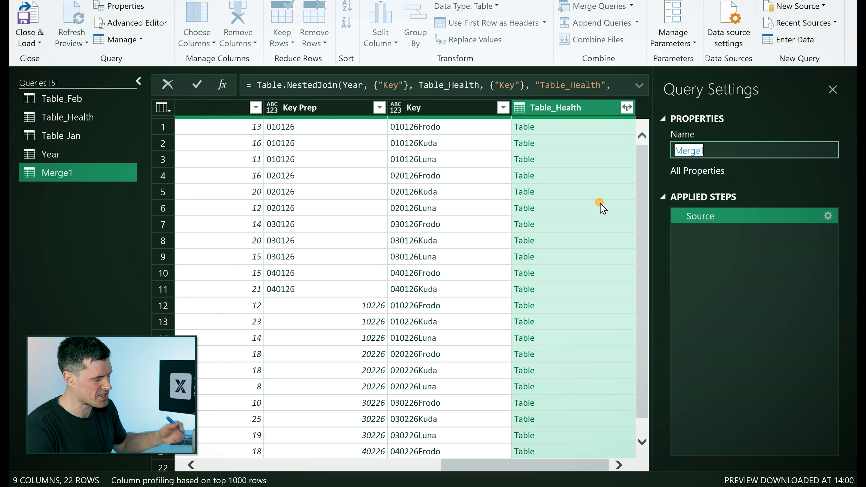
text(Year With Health)
key(Return)
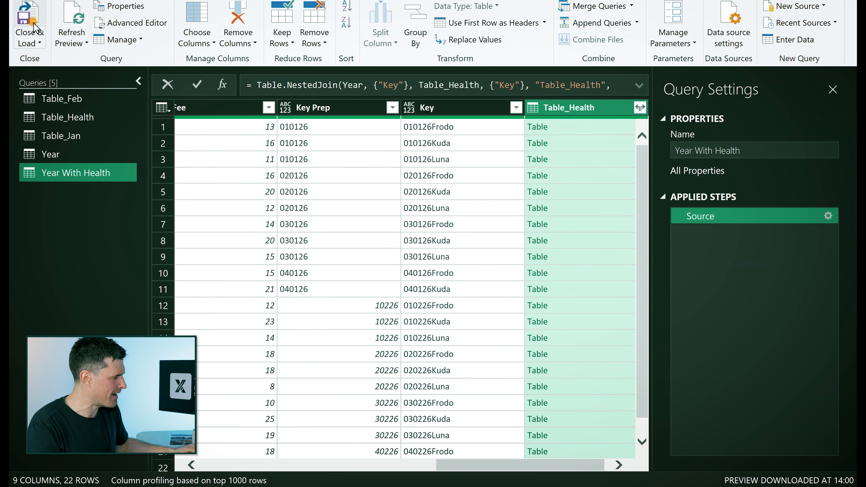
click(25, 17)
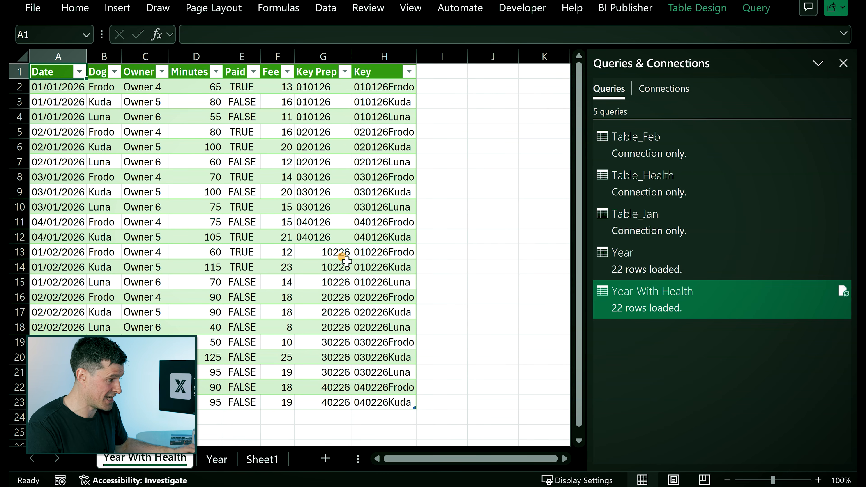
Edit the Year With Health query to expand only Steps and Heart Rate from Table_Health, and load the result.
click(347, 183)
click(347, 186)
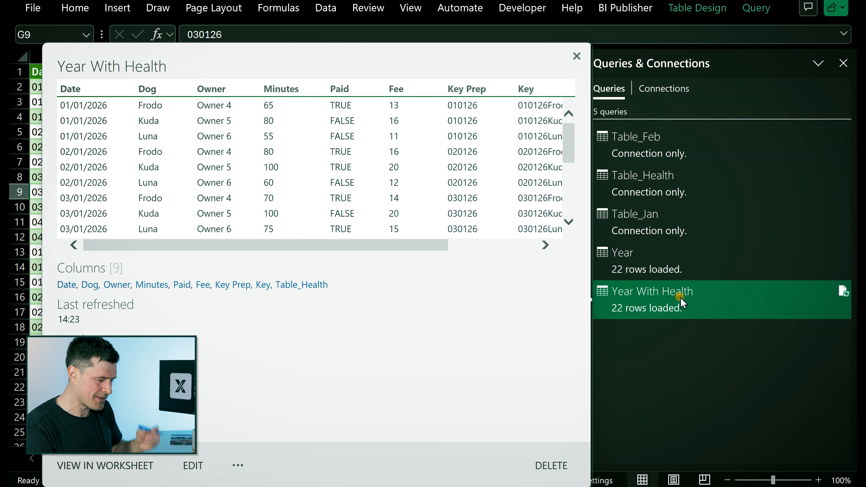
double_click(680, 299)
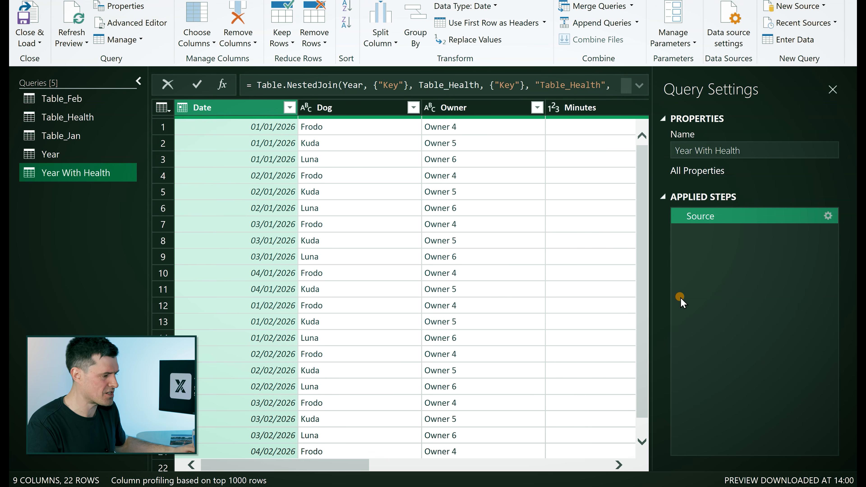
drag(304, 465, 569, 443)
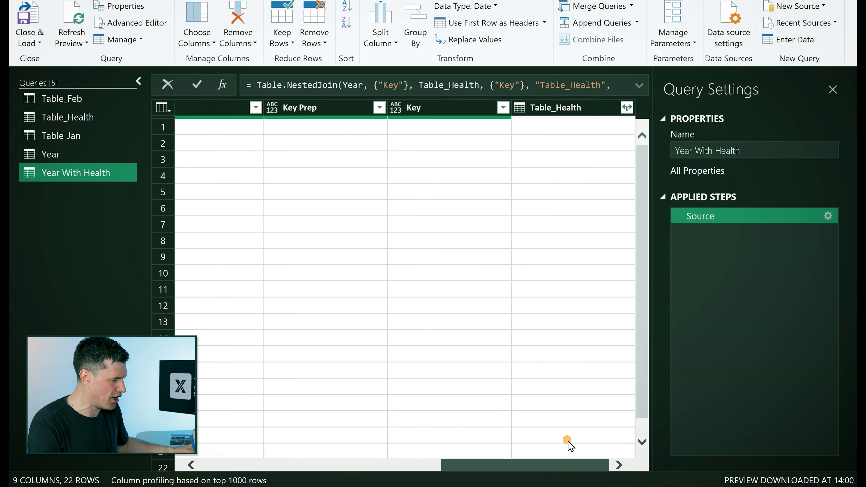
click(626, 108)
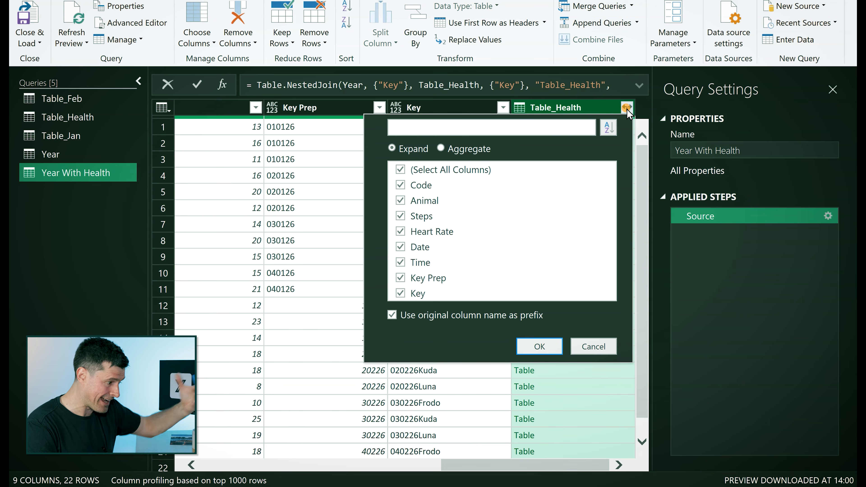
click(463, 170)
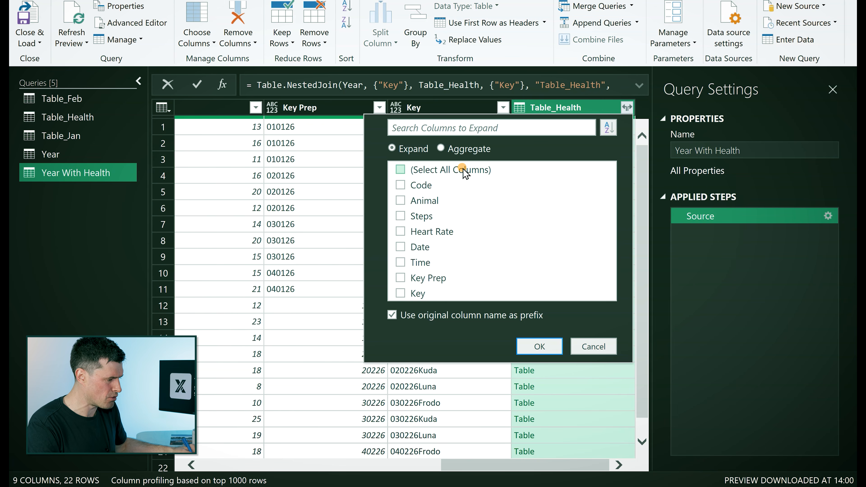
click(426, 217)
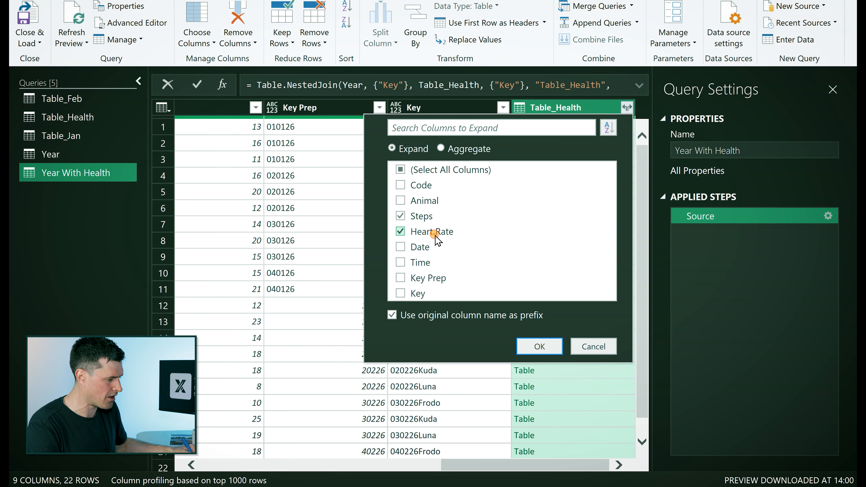
click(527, 345)
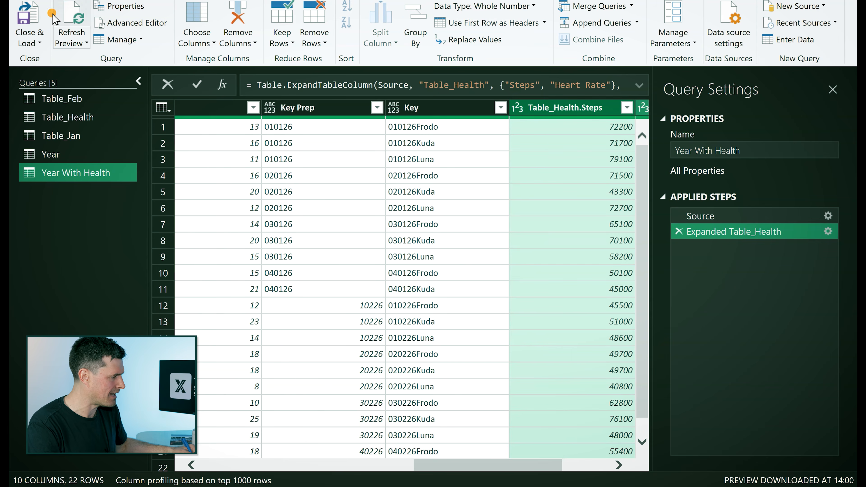
click(31, 17)
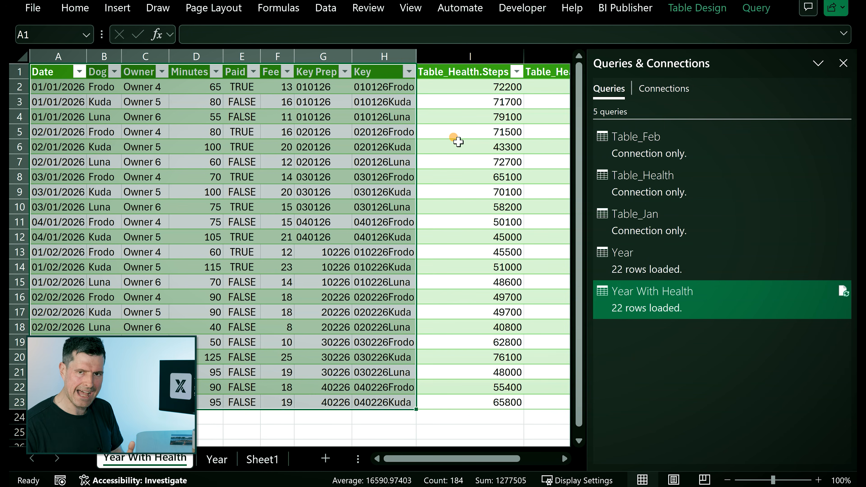
Examine the merged Year With Health table, following Frodo's first January row across to Table_Health.Steps.
click(483, 157)
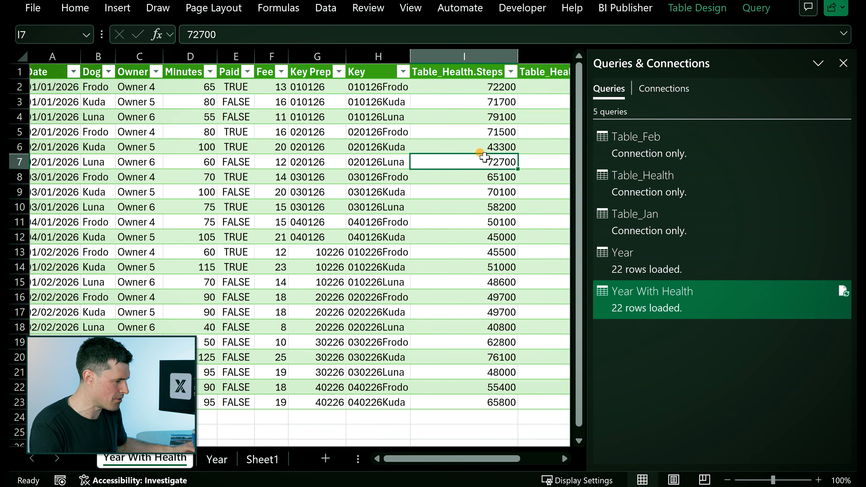
scroll(484, 156, right, 3)
scroll(484, 157, left, 4)
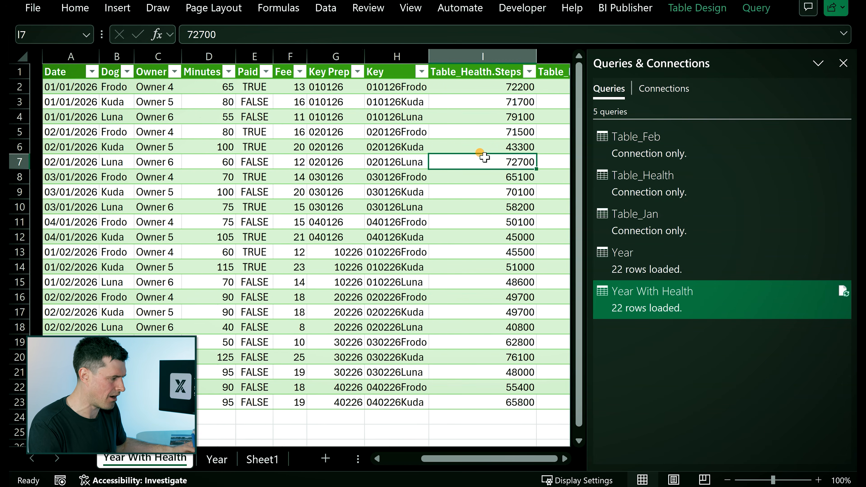
scroll(484, 157, right, 1)
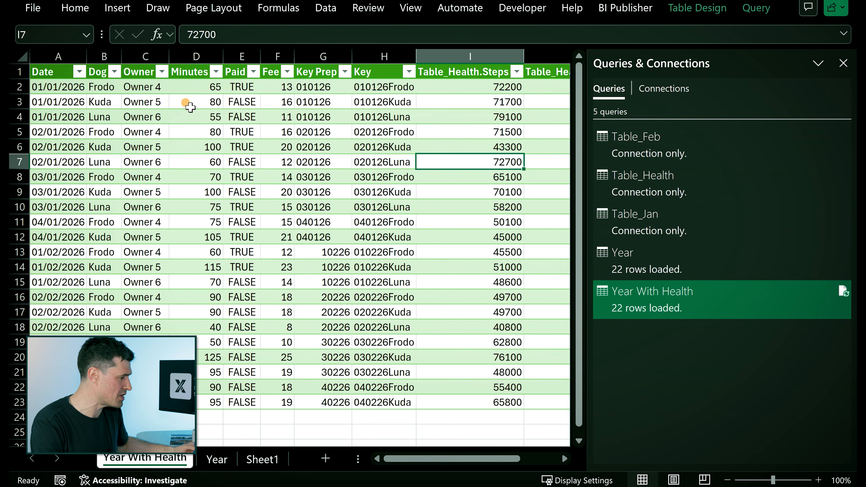
click(109, 89)
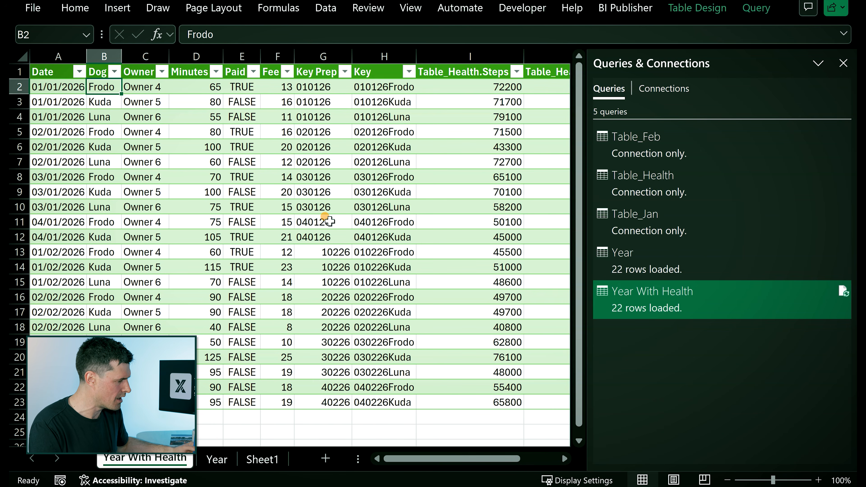
key(Right)
key(Right)
key(Right)
key(Right)
key(Right)
key(Right)
key(Right)
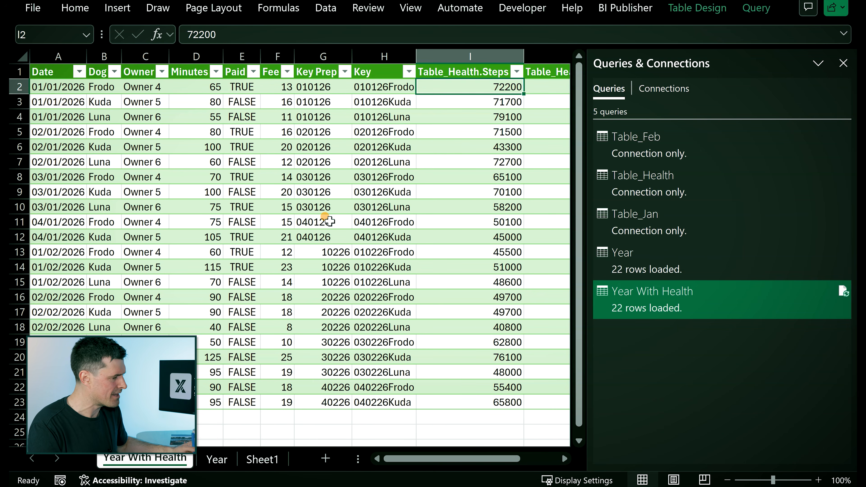
In the Health Data workbook, set the Steps value for Frodo's PAW1 record to 72300.
key(alt+Tab)
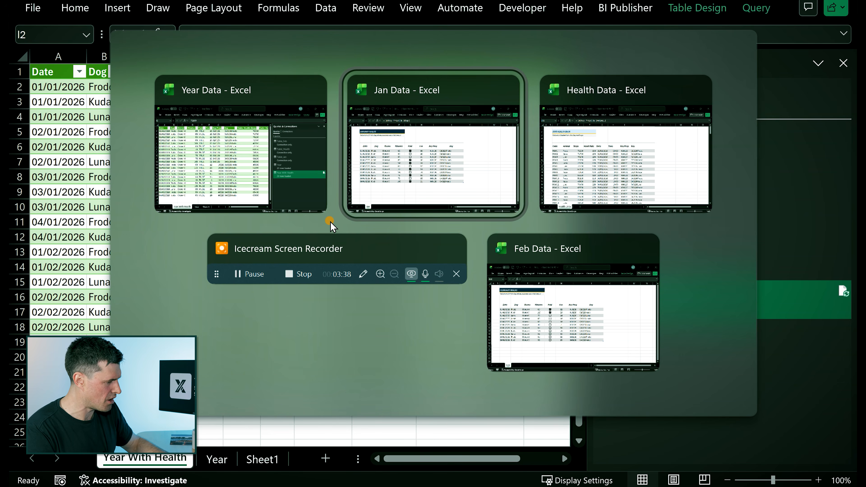
key(alt+Tab)
key(Up)
key(Up)
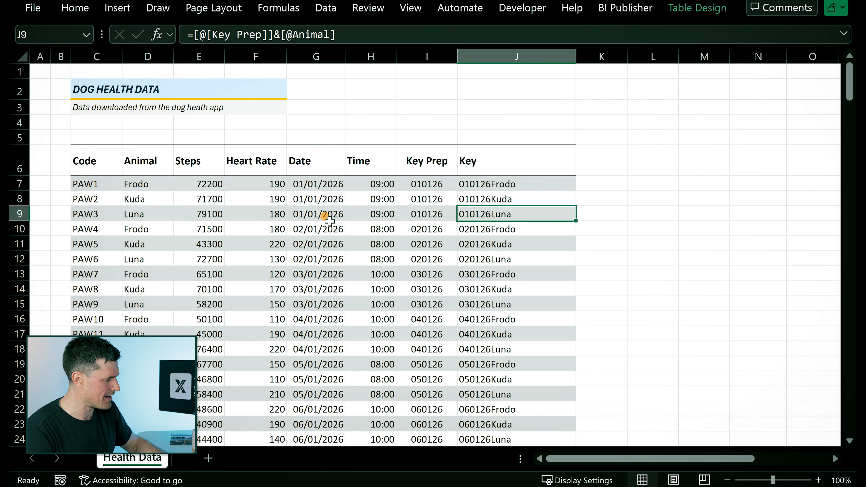
key(Up)
key(Up)
key(Left)
key(Left)
key(Left)
key(Left)
key(Left)
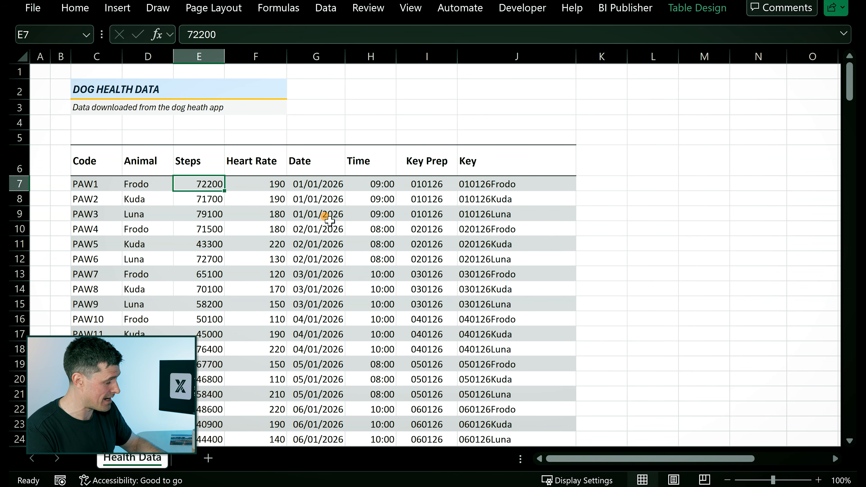
text(72300)
key(Return)
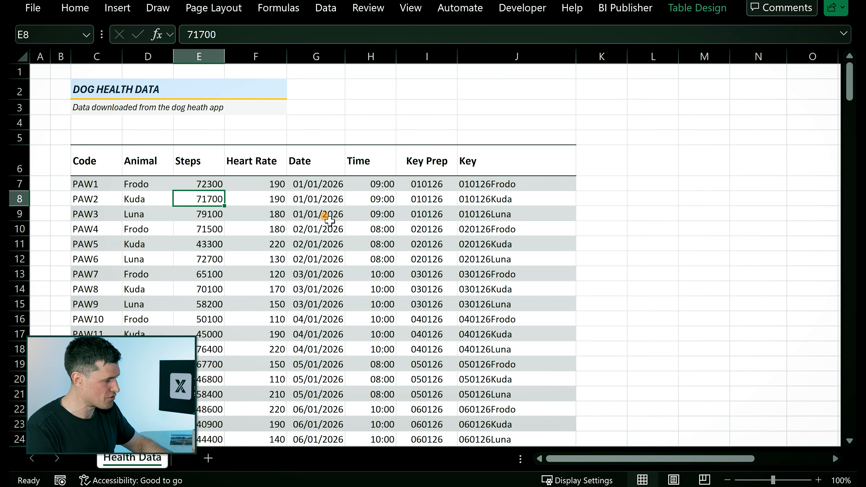
key(Up)
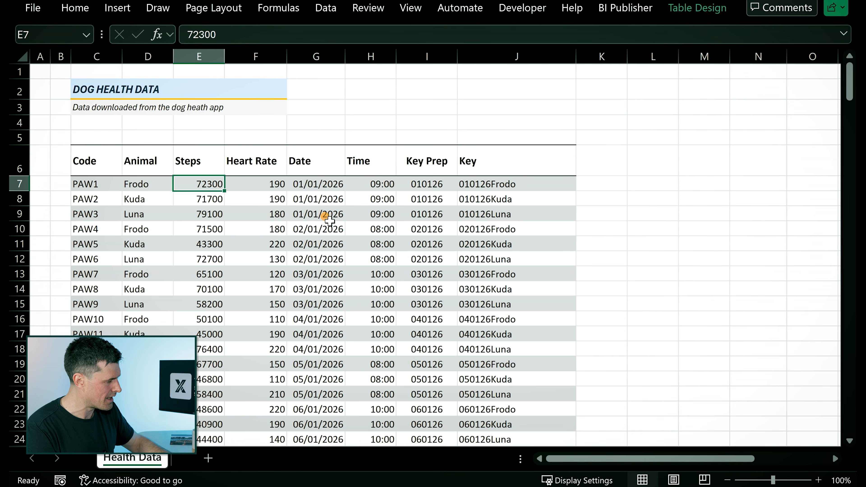
Switch back to the workbook with the Year With Health table and refresh all of its queries.
key(alt+Tab)
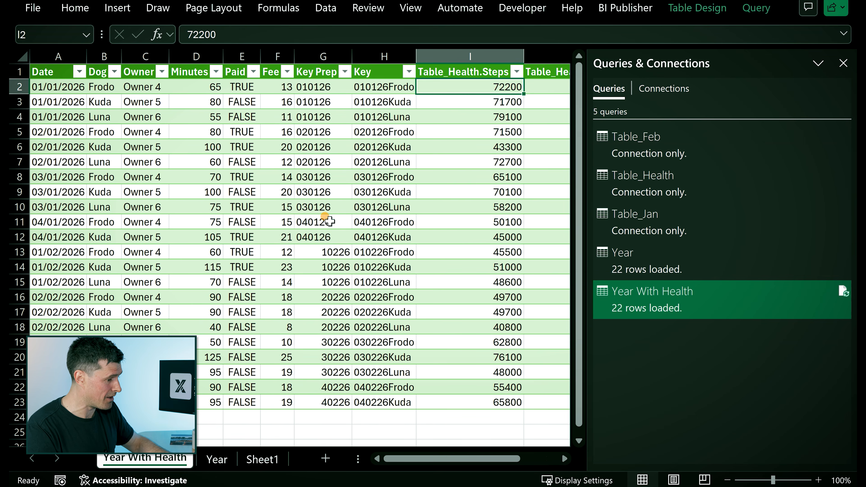
click(328, 5)
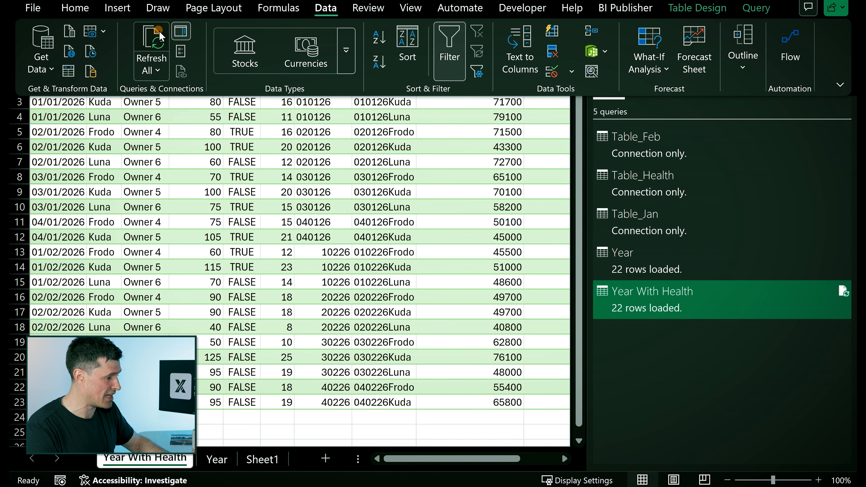
click(159, 36)
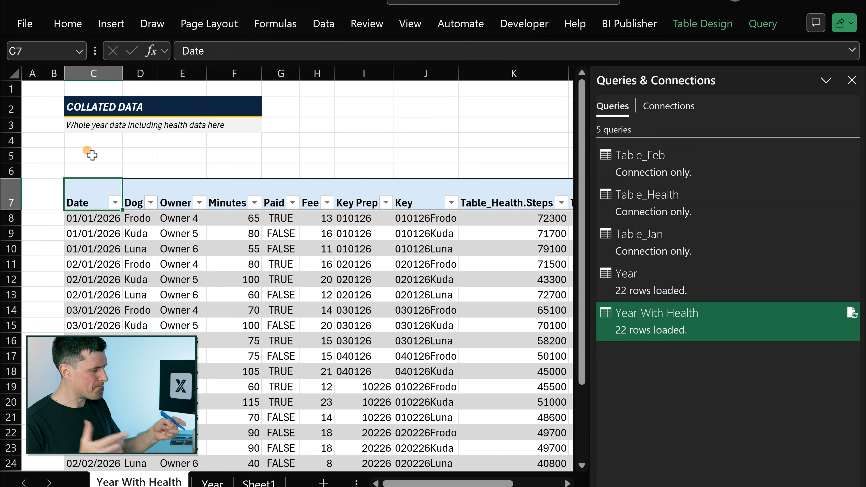
key(Up)
key(Up)
key(Down)
key(Down)
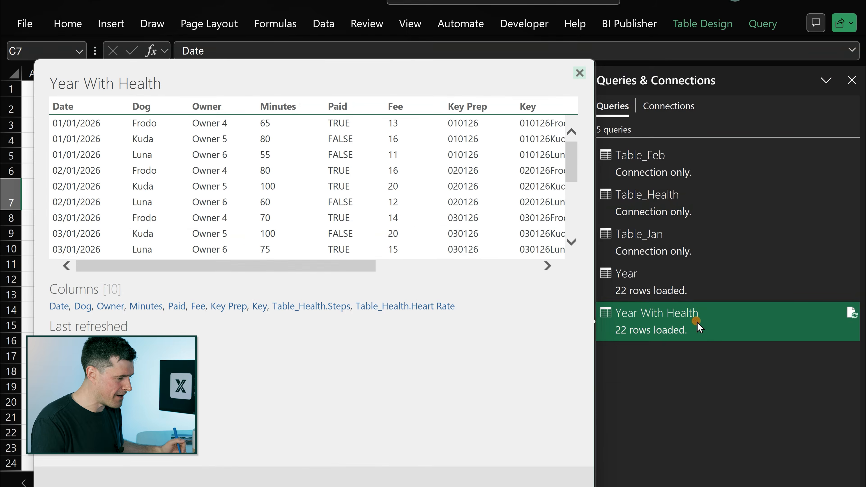
Open the Year With Health query for editing and sort its rows by Date in descending order.
double_click(696, 322)
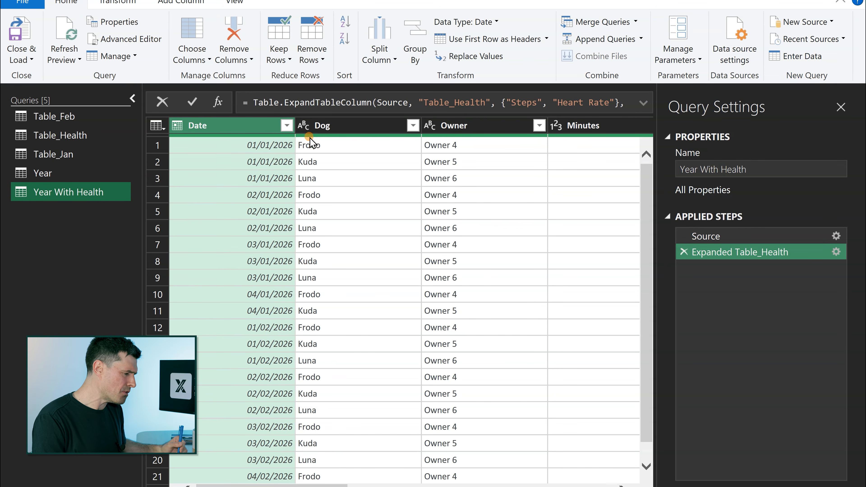
click(286, 125)
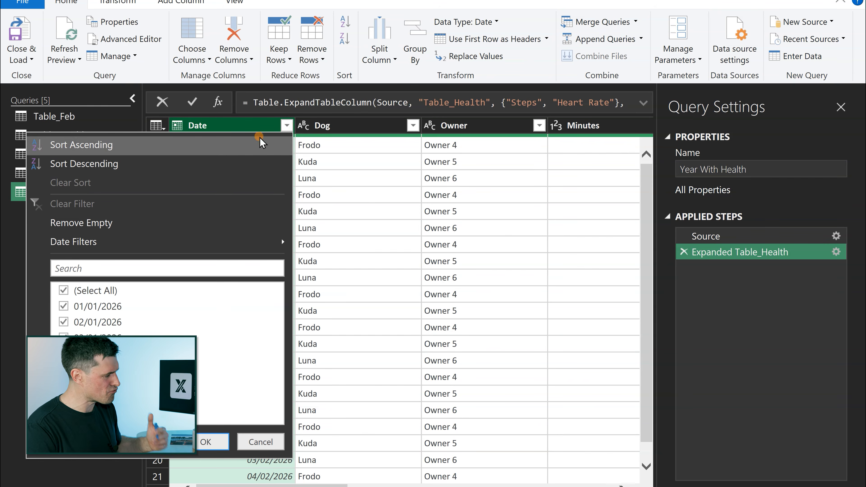
click(184, 164)
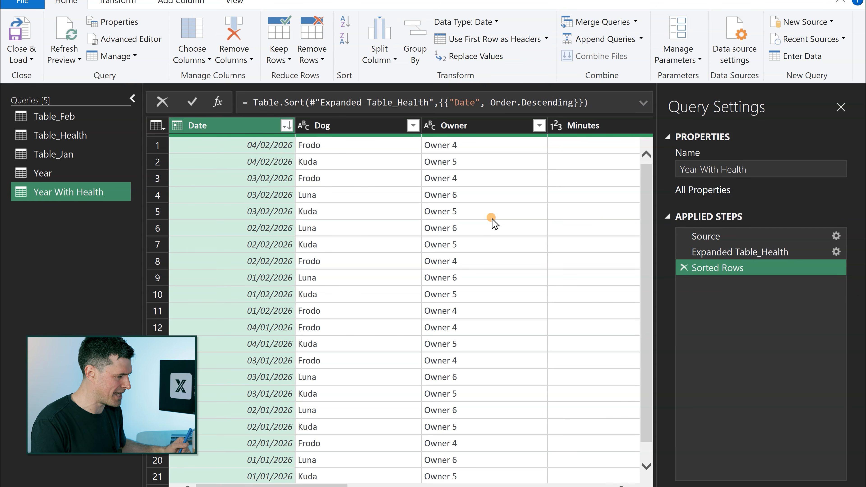
Remove the Paid, Fee and Key Prep columns from the Year With Health query.
scroll(498, 191, right, 4)
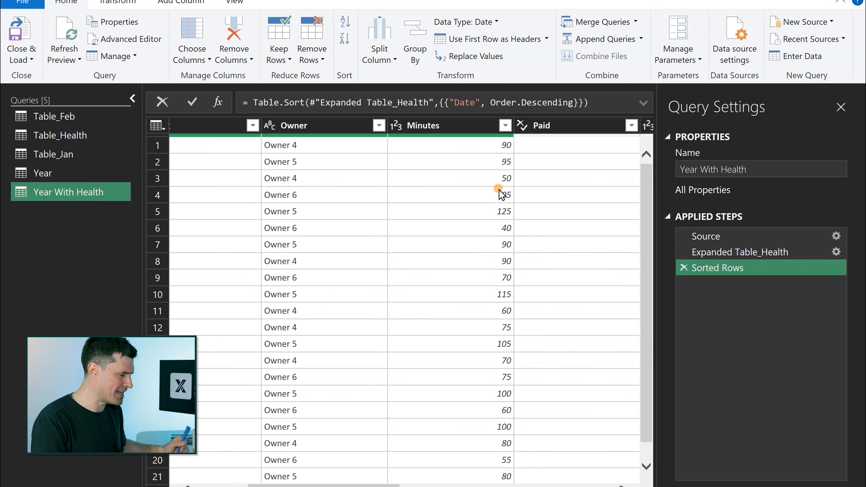
scroll(498, 191, right, 3)
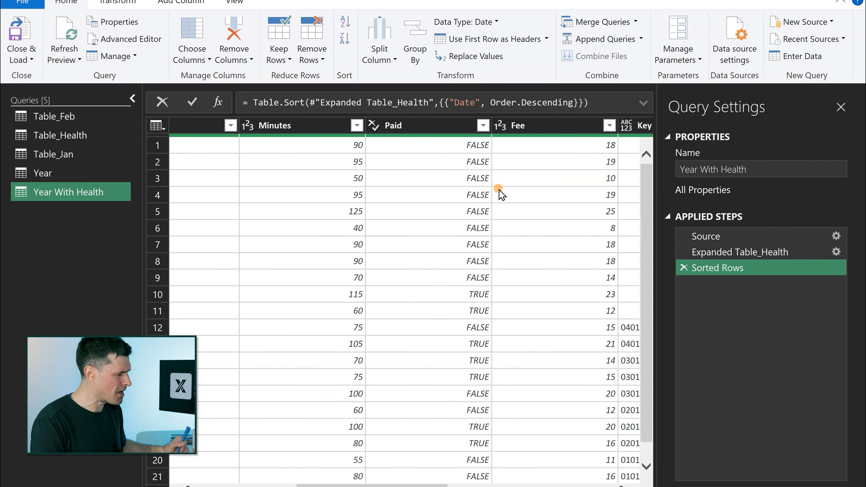
right_click(458, 125)
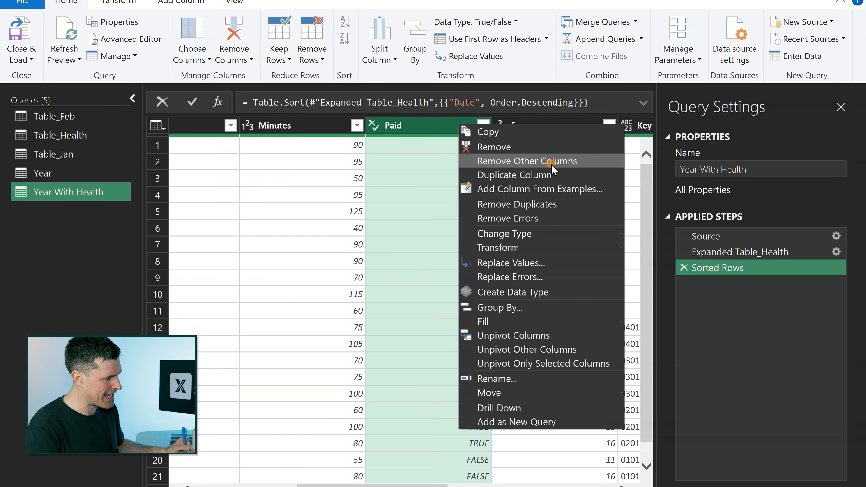
click(539, 149)
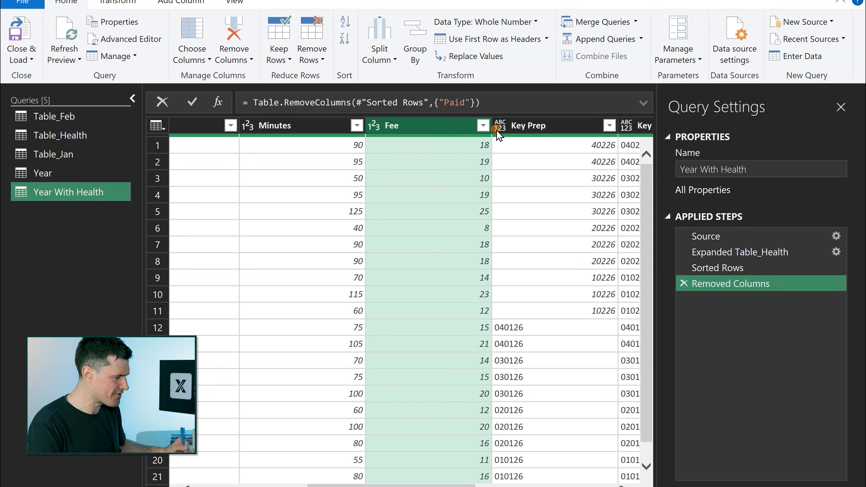
right_click(431, 123)
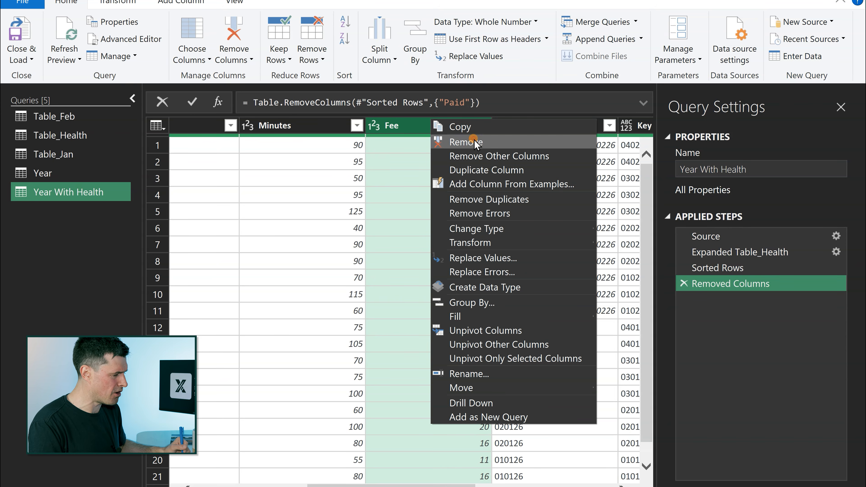
click(466, 142)
right_click(384, 128)
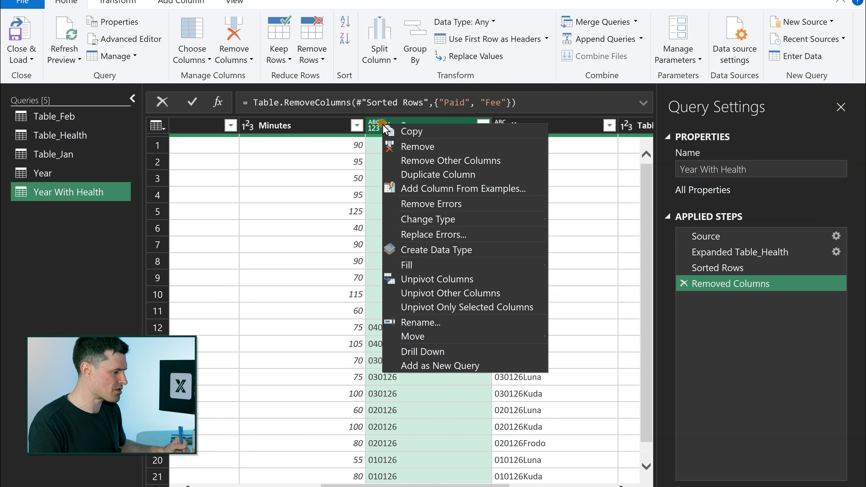
click(404, 148)
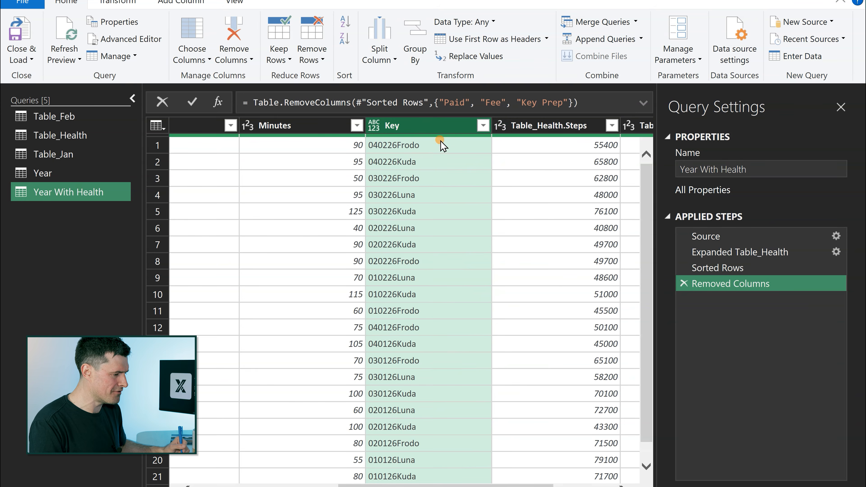
Rename the Table_Health.Steps column as Steps.
right_click(587, 127)
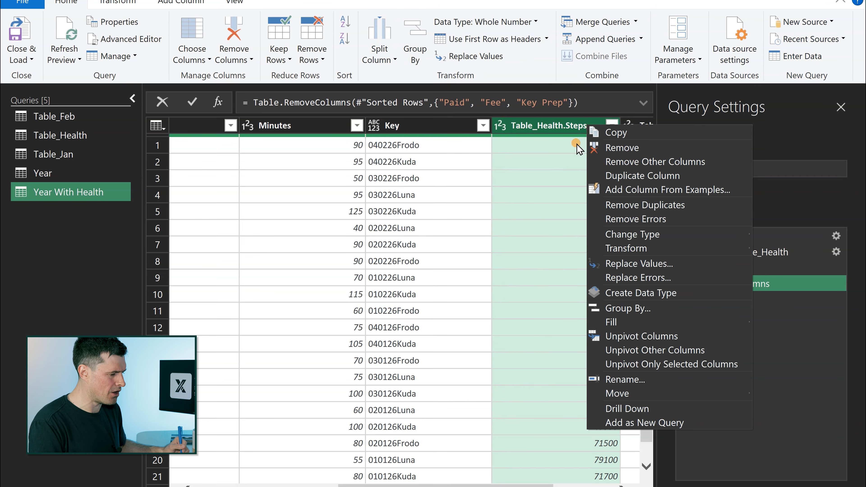
click(627, 381)
text(S)
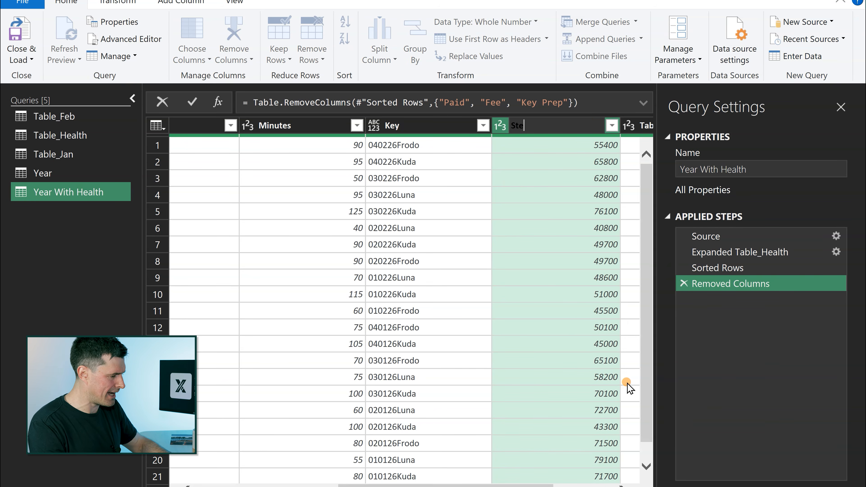
key(Return)
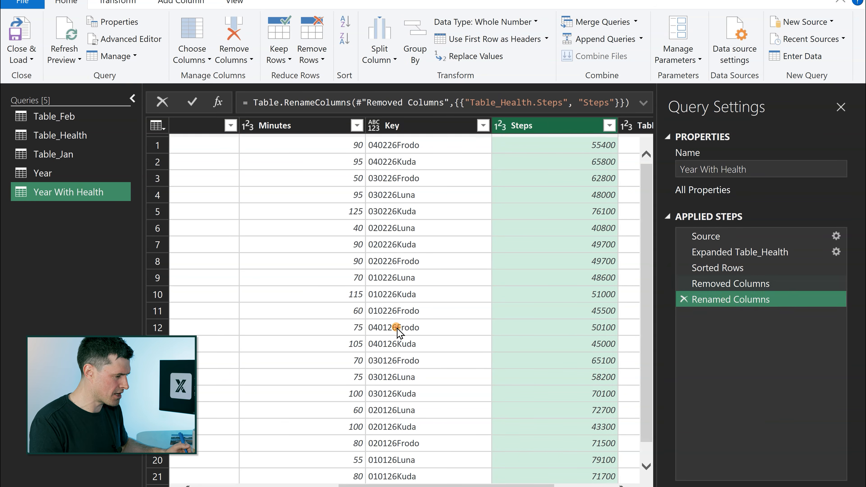
Rename the Table_Health.Heart Rate column as Heart Rate, and load the edited query back into the workbook.
click(561, 118)
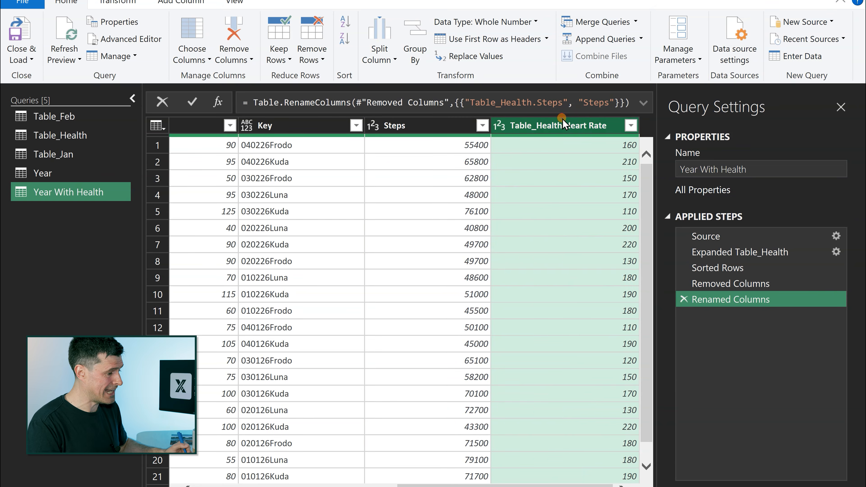
right_click(562, 119)
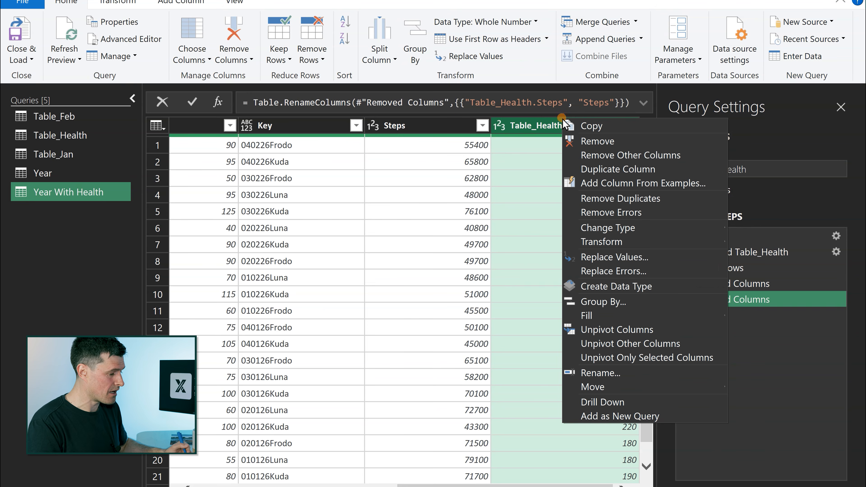
click(601, 375)
text(Heart)
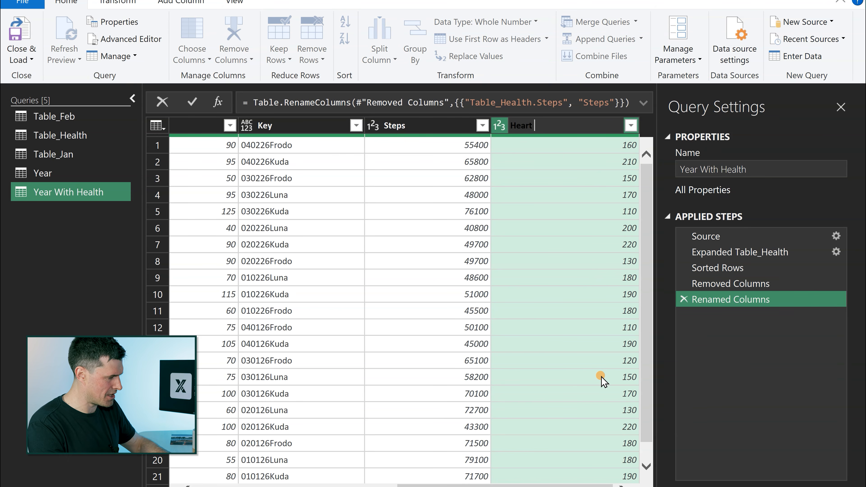
text( Rate)
key(Return)
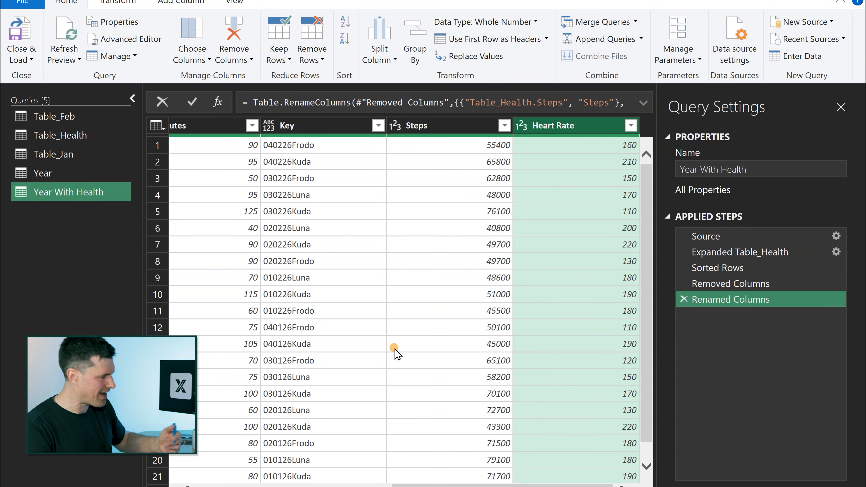
click(24, 35)
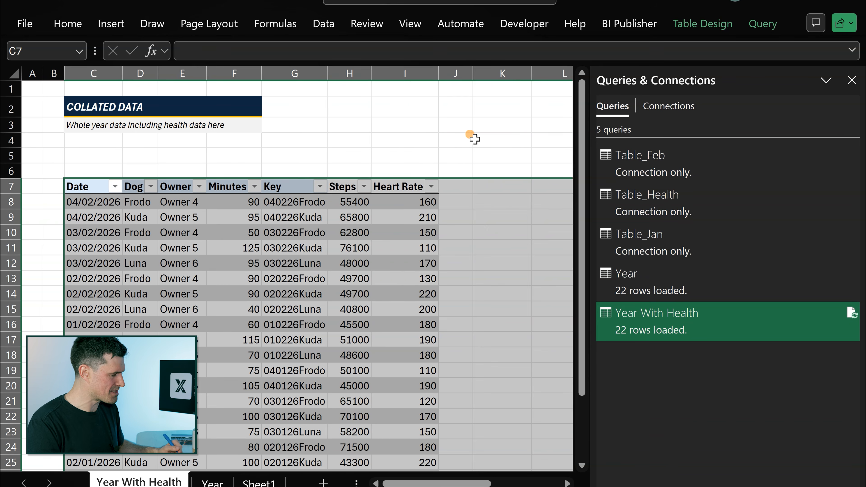
Set the height of the Year With Health table's header row to 30.
click(282, 186)
key(alt+h)
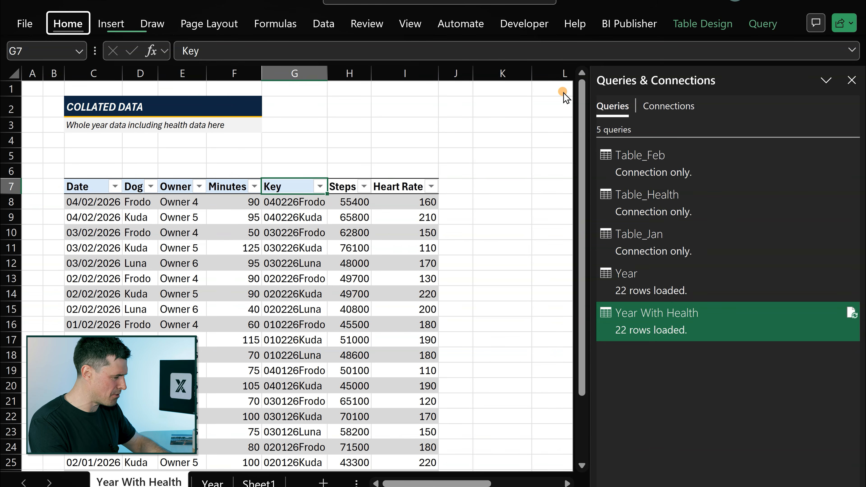
text(oh30)
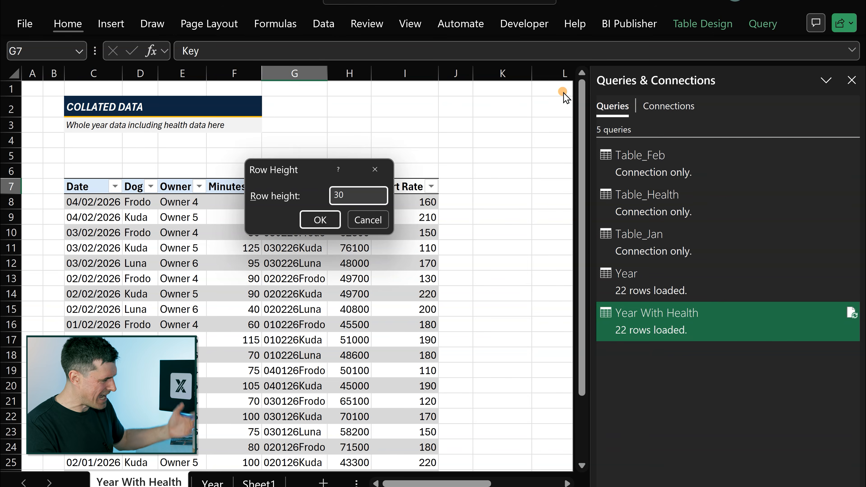
key(Return)
Copy only the formatting of the Key header cell onto the Steps and Heart Rate headers.
key(ctrl+c)
key(Right)
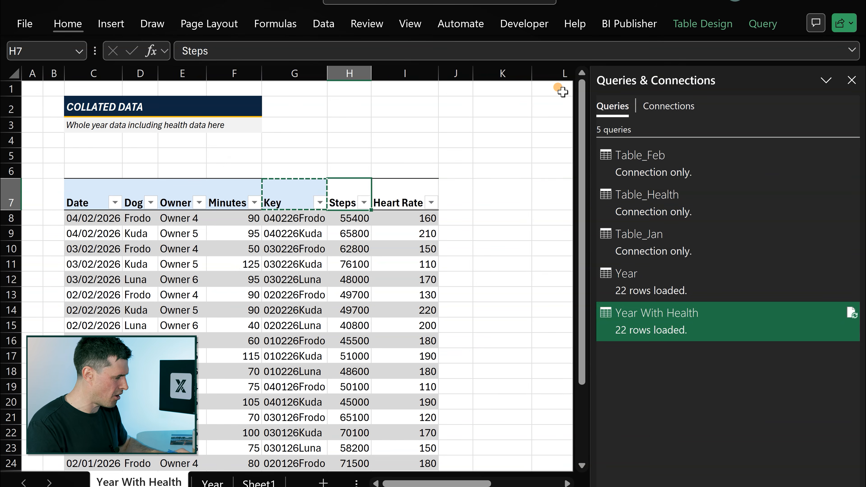
key(shift+Right)
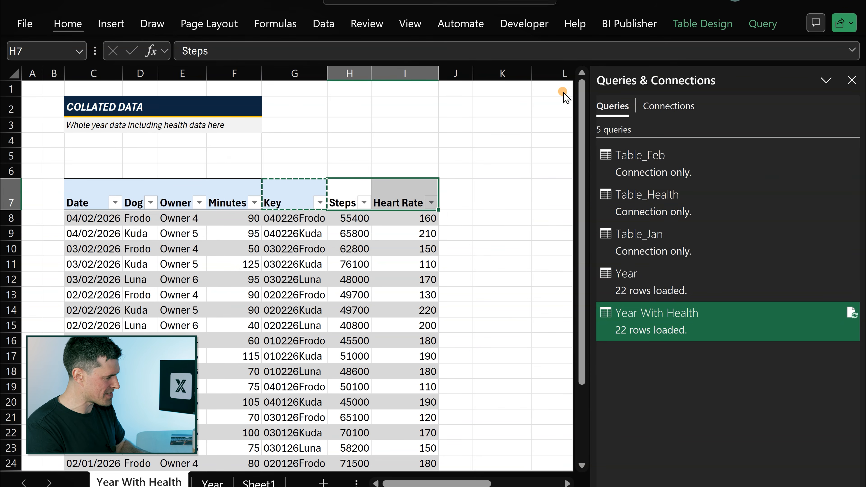
key(ctrl+alt+v)
key(t)
key(Return)
key(Escape)
key(Up)
key(Up)
key(Up)
key(Up)
key(Up)
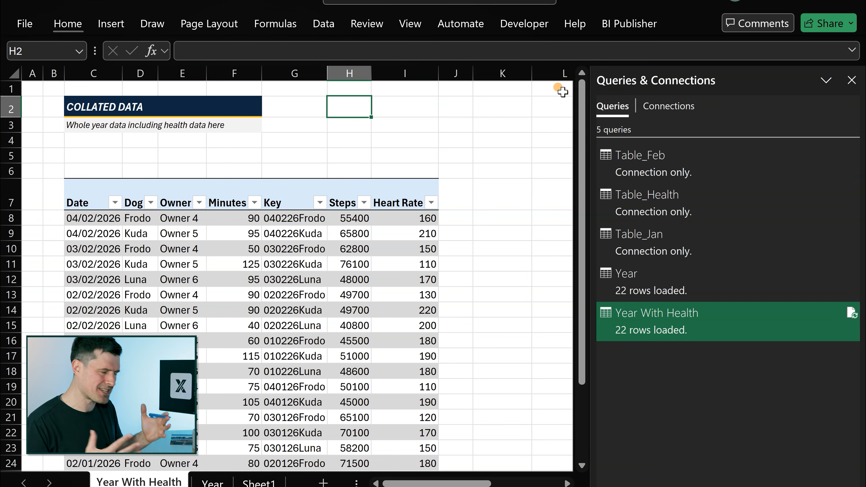